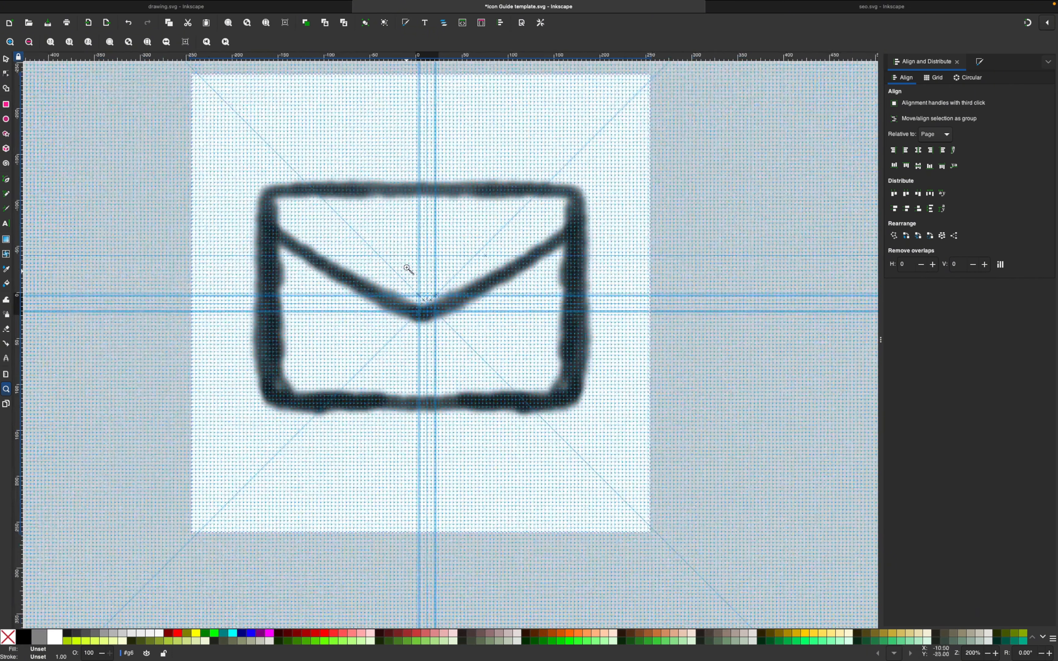
# Scale the envelope sketch image down to 92 × 92 px and place it beside the page, with its left edge at X -109.5 px.
pyautogui.click(7, 59)
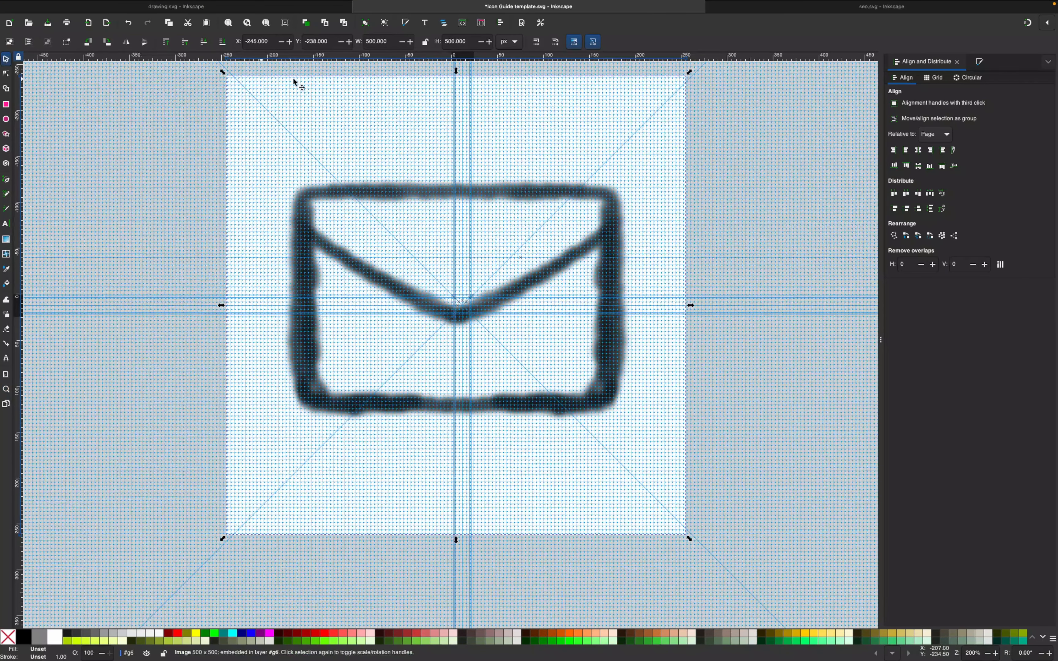
pyautogui.scroll(2, 636, 84)
pyautogui.moveTo(687, 109); pyautogui.dragTo(315, 412)
pyautogui.moveTo(286, 500); pyautogui.dragTo(411, 327)
# Scale the envelope sketch image down further to 9 × 9 px beside the page.
pyautogui.press('z')
pyautogui.click(410, 335)
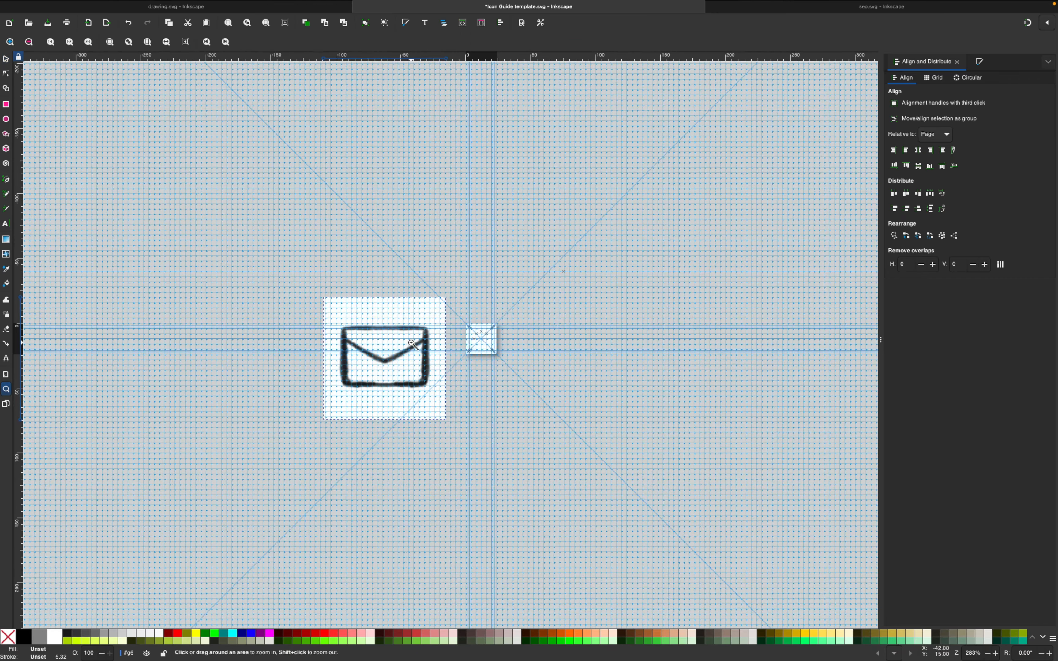
pyautogui.click(410, 345)
pyautogui.click(405, 357)
pyautogui.click(404, 367)
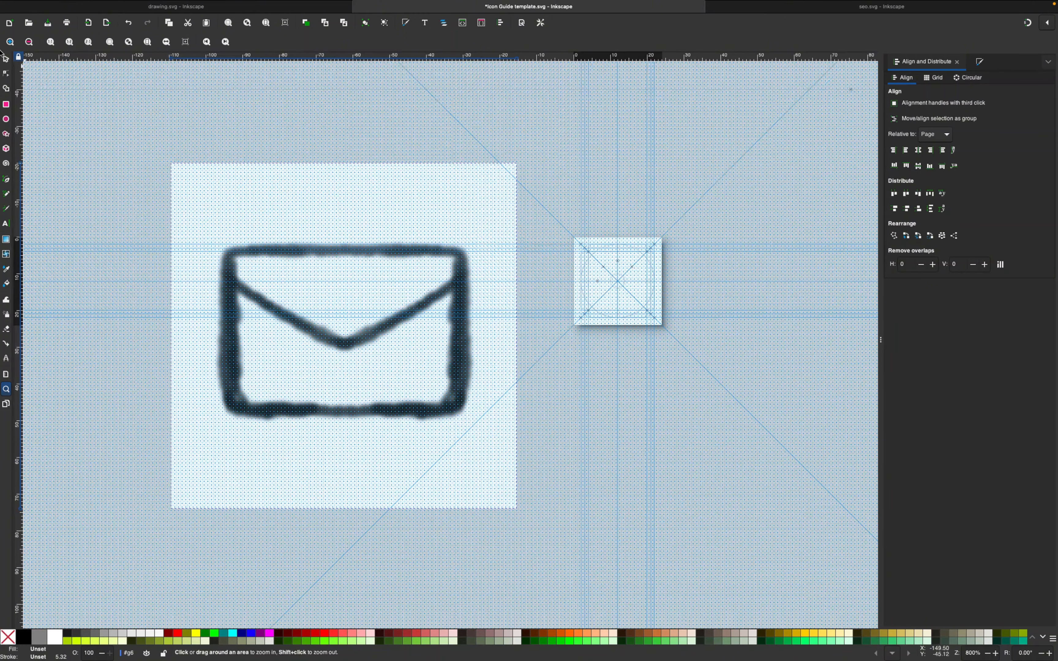
pyautogui.click(7, 58)
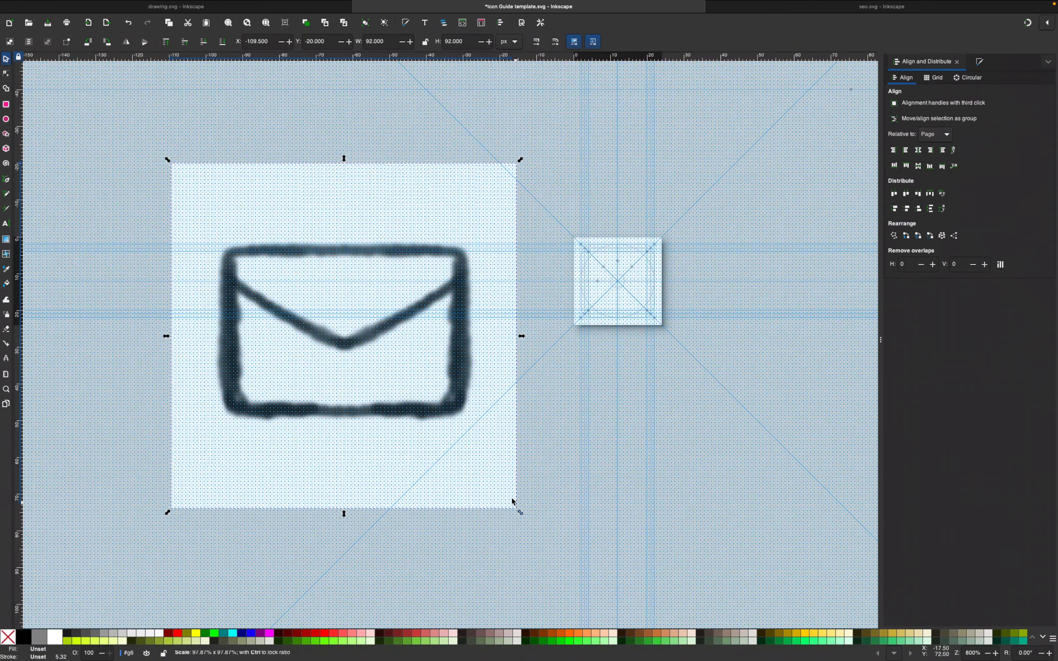
pyautogui.moveTo(524, 511); pyautogui.dragTo(442, 275)
# Move the envelope sketch image closer to the page, placing it at X -11 px and Y 6.5 px.
pyautogui.click(507, 278)
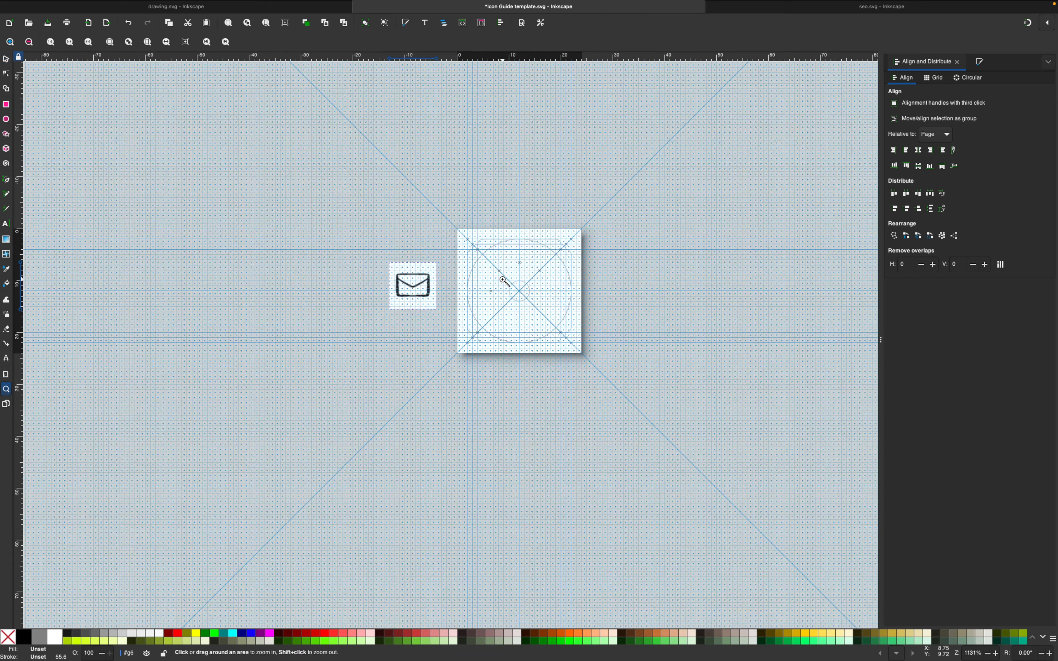
pyautogui.click(504, 279)
pyautogui.click(505, 282)
pyautogui.click(510, 284)
pyautogui.click(512, 284)
pyautogui.moveTo(516, 268); pyautogui.dragTo(533, 267)
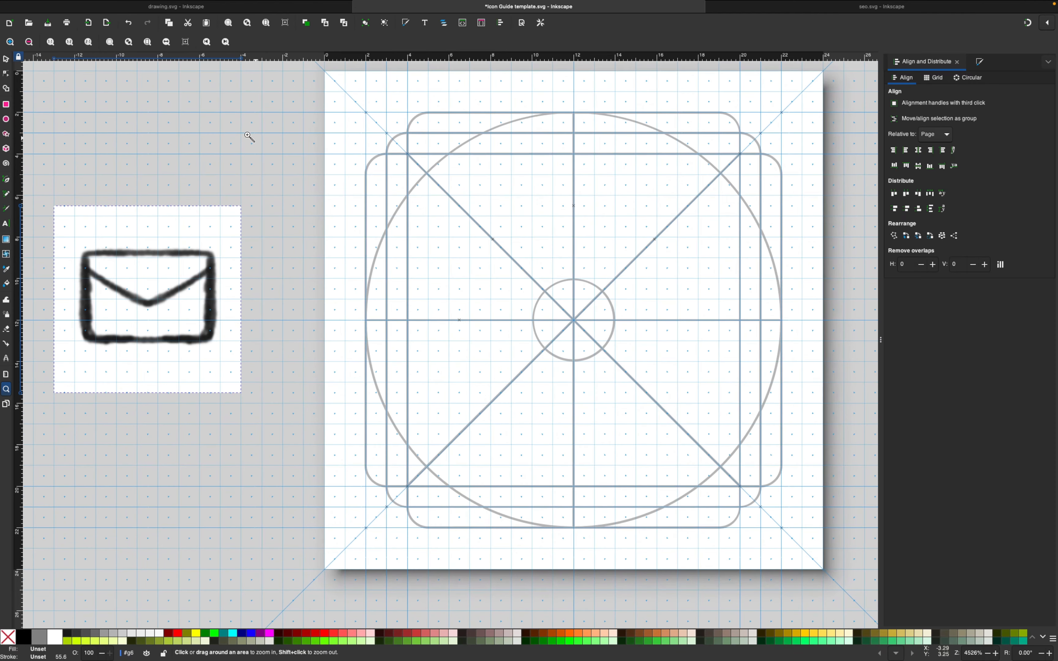
pyautogui.click(6, 59)
pyautogui.click(153, 236)
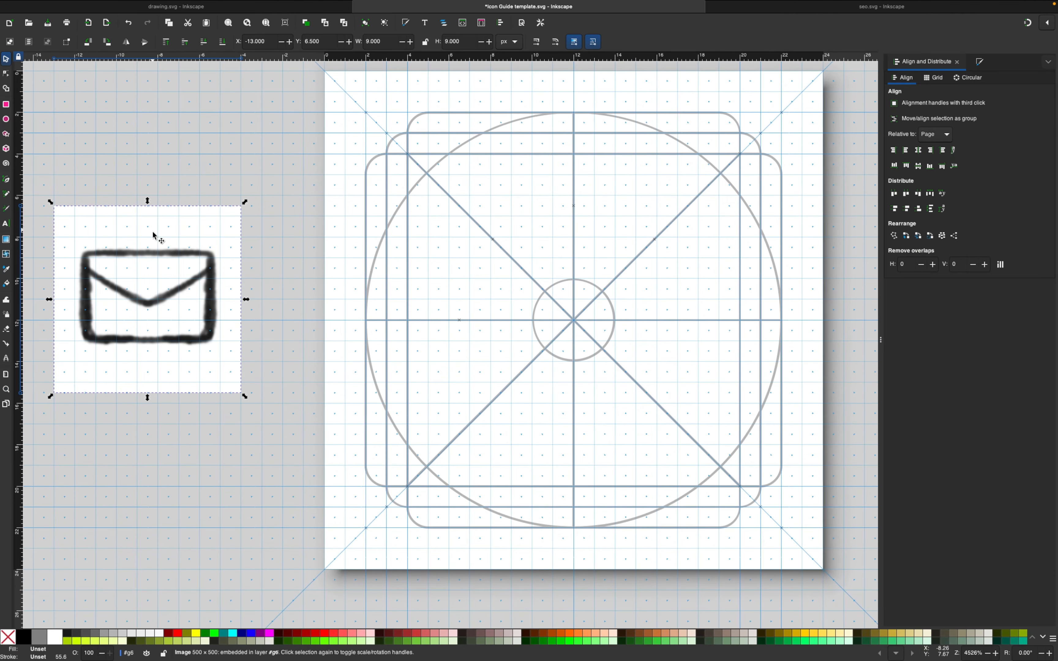
pyautogui.moveTo(153, 236); pyautogui.dragTo(201, 233)
pyautogui.moveTo(533, 235); pyautogui.dragTo(497, 237)
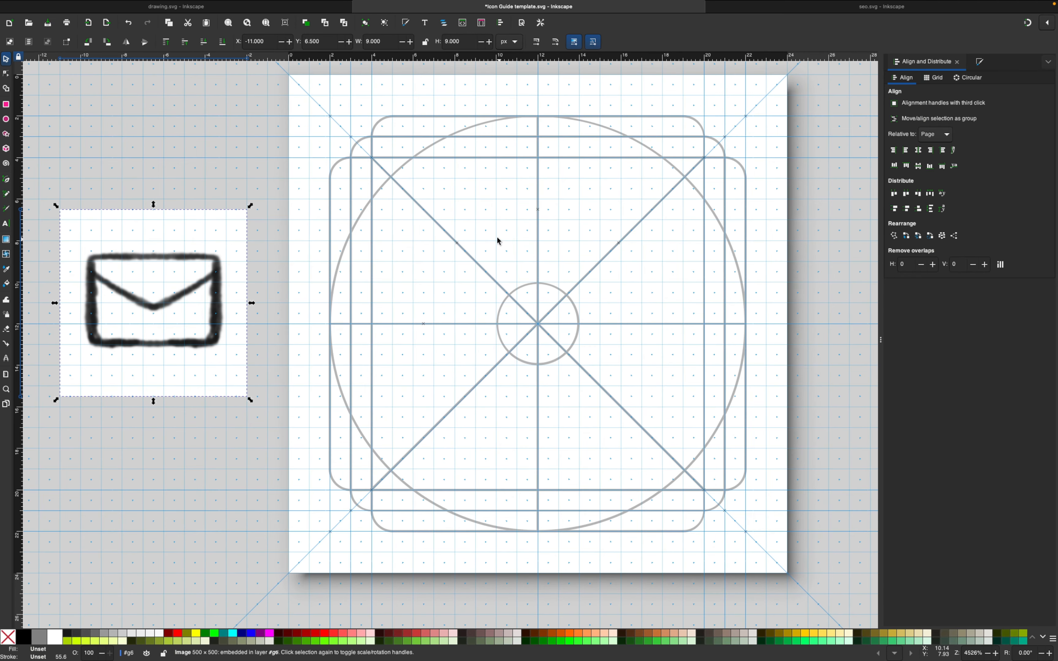
# Draw a rectangle about 18 × 14.5 px over the icon guides and raise its opacity to 100%.
pyautogui.click(6, 105)
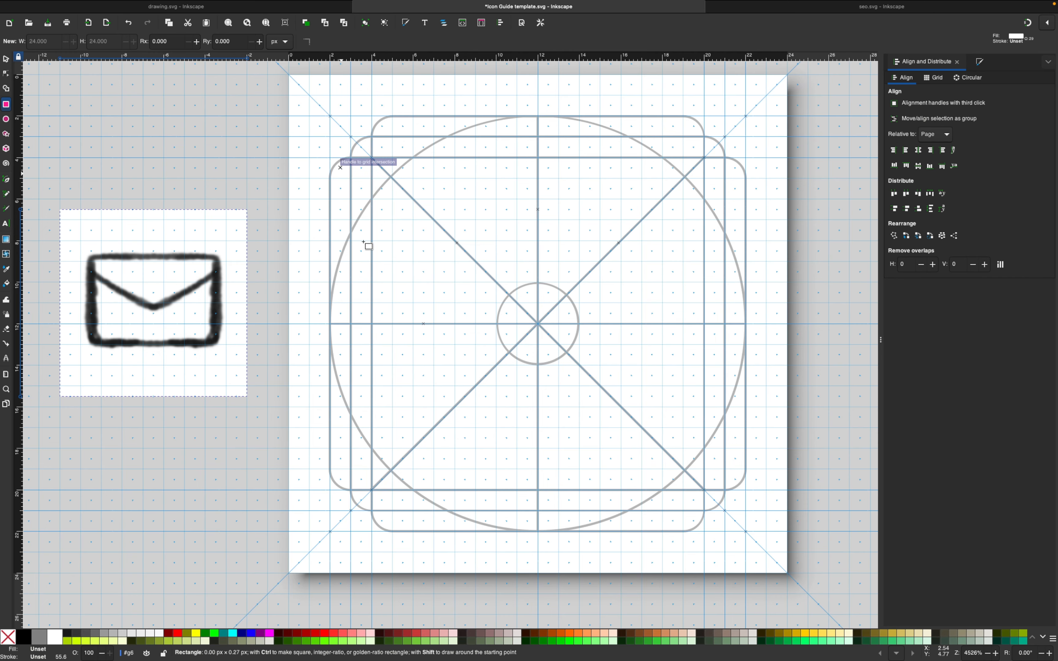
pyautogui.moveTo(364, 241); pyautogui.dragTo(714, 469)
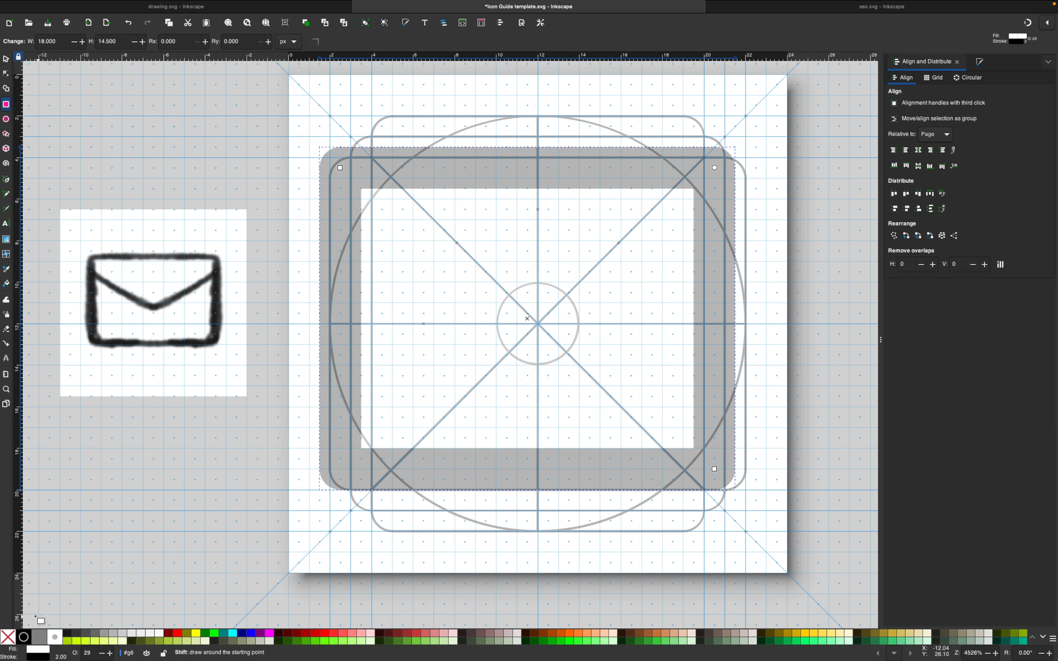
pyautogui.click(980, 62)
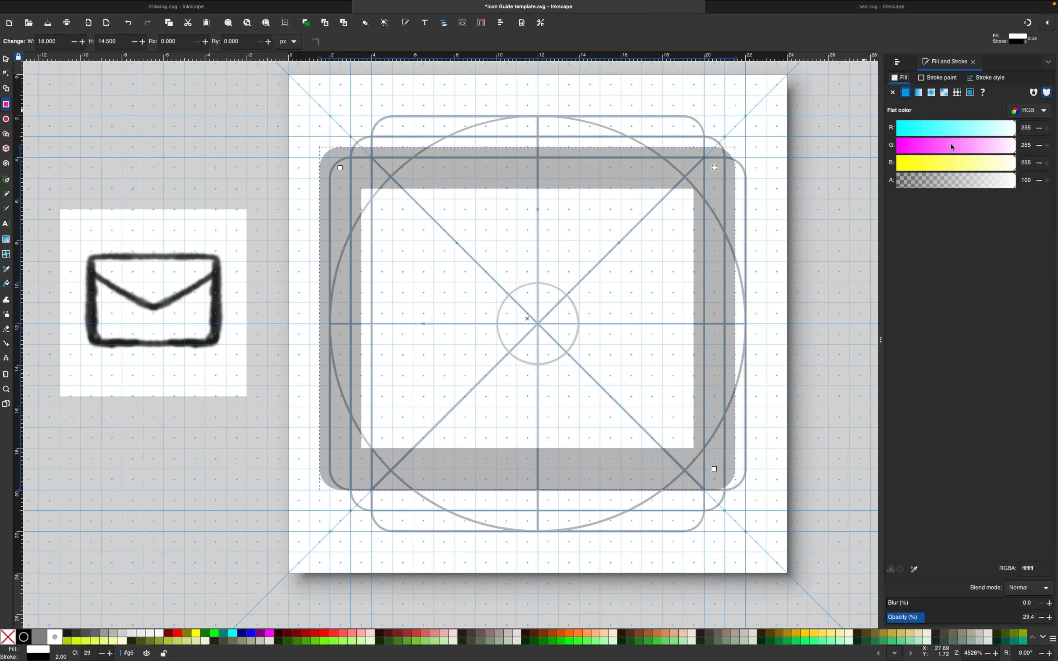
pyautogui.moveTo(929, 617); pyautogui.dragTo(1056, 604)
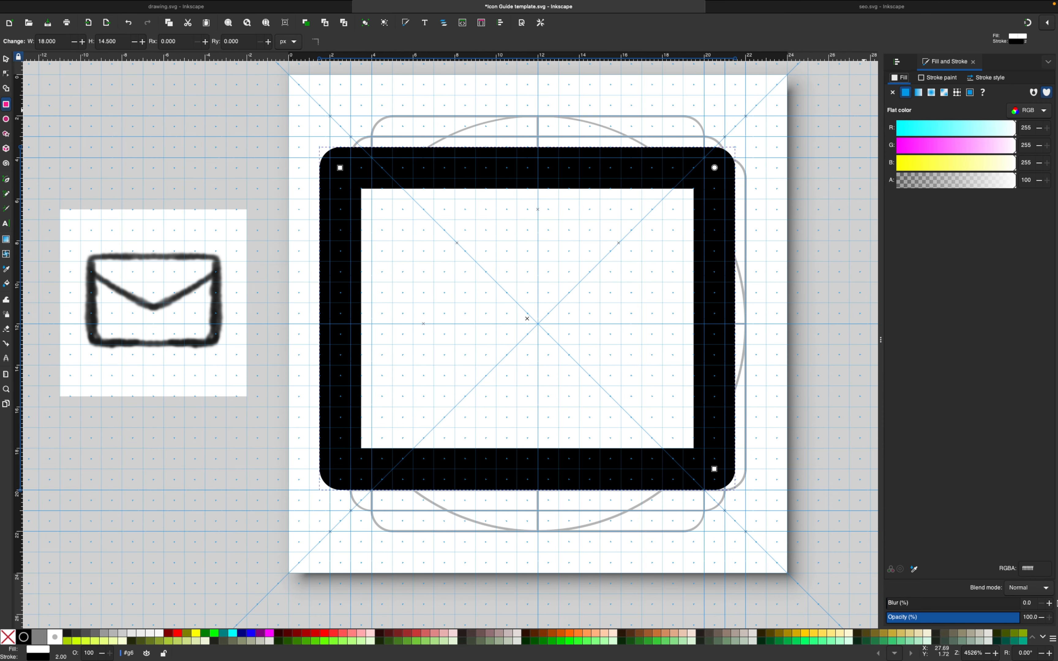
# Narrow the rectangle from both sides to about 19 px wide, aligning its left edge with the guide at X 2 px.
pyautogui.click(7, 60)
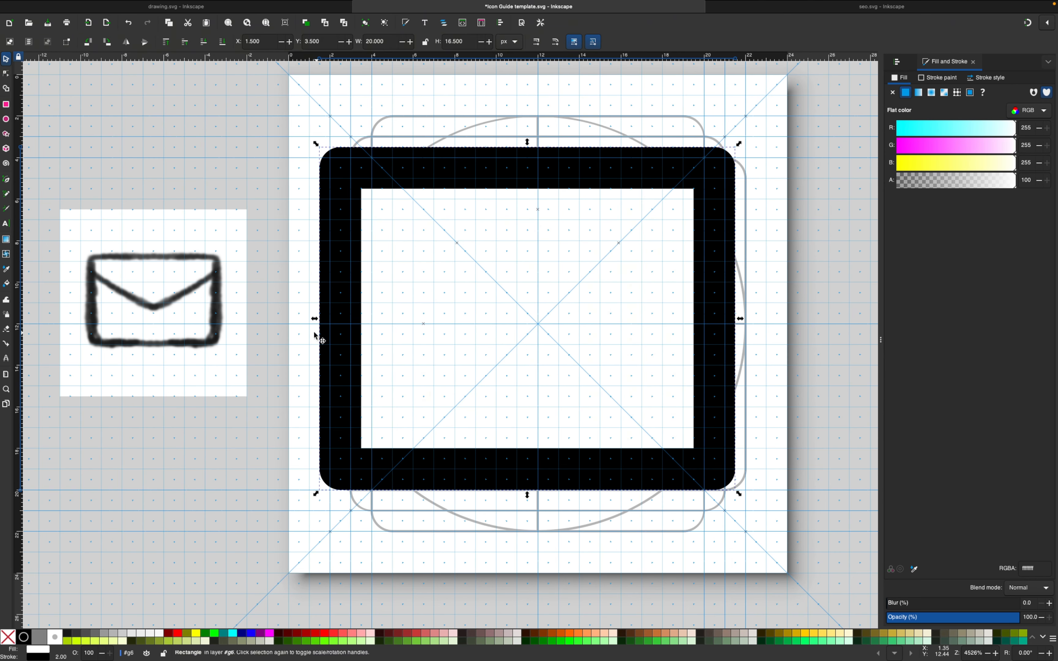
pyautogui.moveTo(314, 319)
pyautogui.mouseDown()
pyautogui.moveTo(373, 318)
pyautogui.moveTo(329, 318)
pyautogui.mouseUp()
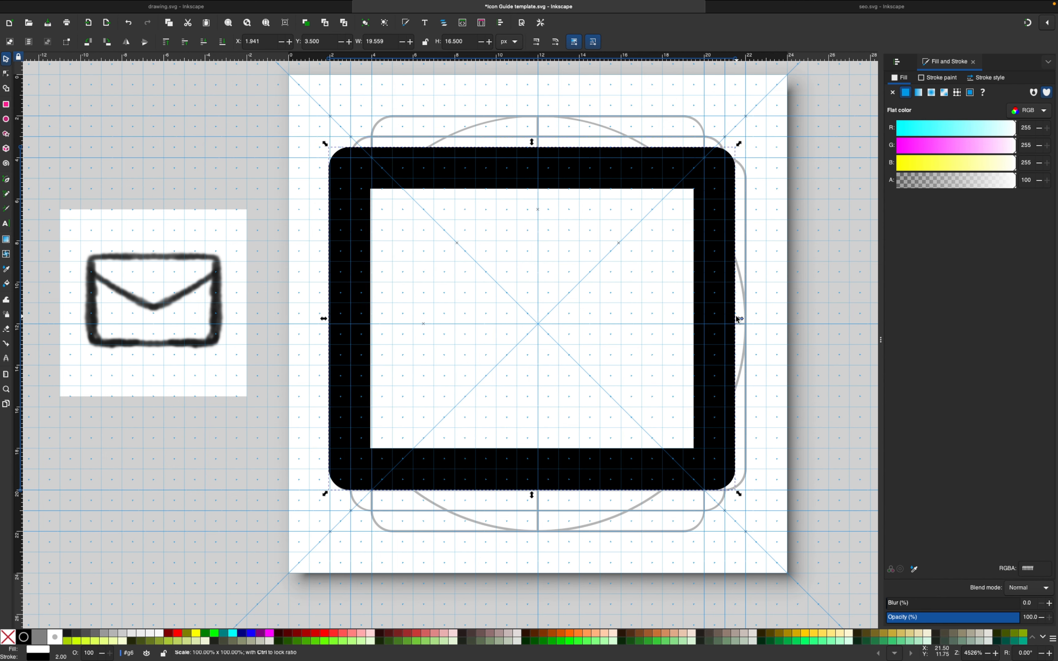
pyautogui.moveTo(740, 318)
pyautogui.mouseDown()
pyautogui.moveTo(722, 320)
pyautogui.moveTo(735, 317)
pyautogui.mouseUp()
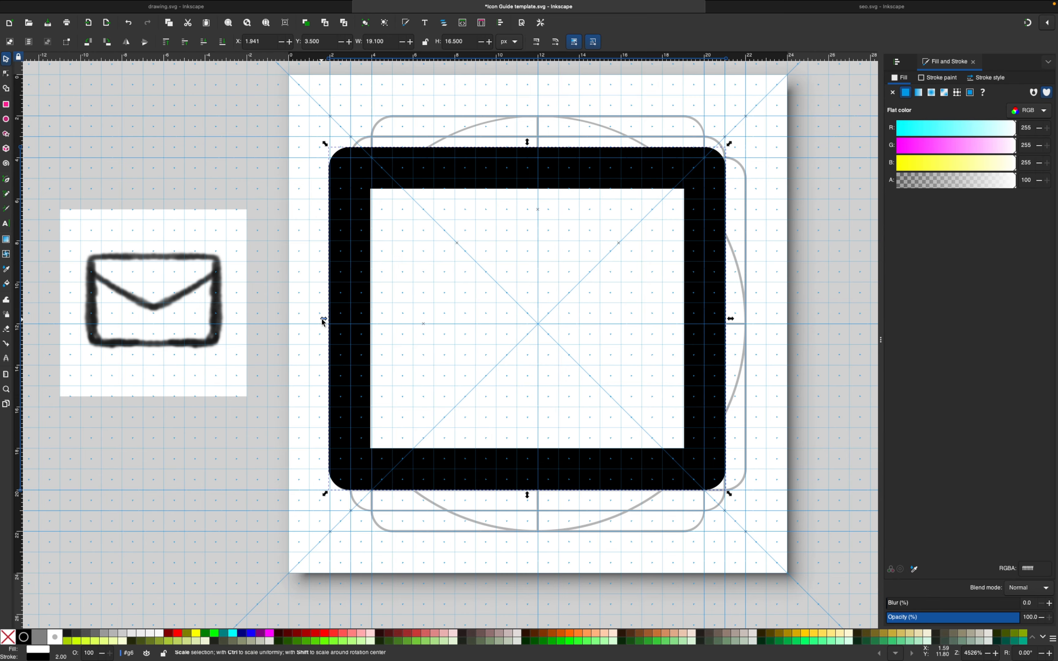
pyautogui.moveTo(323, 319)
pyautogui.mouseDown()
pyautogui.moveTo(349, 315)
pyautogui.moveTo(325, 320)
pyautogui.mouseUp()
pyautogui.press('z')
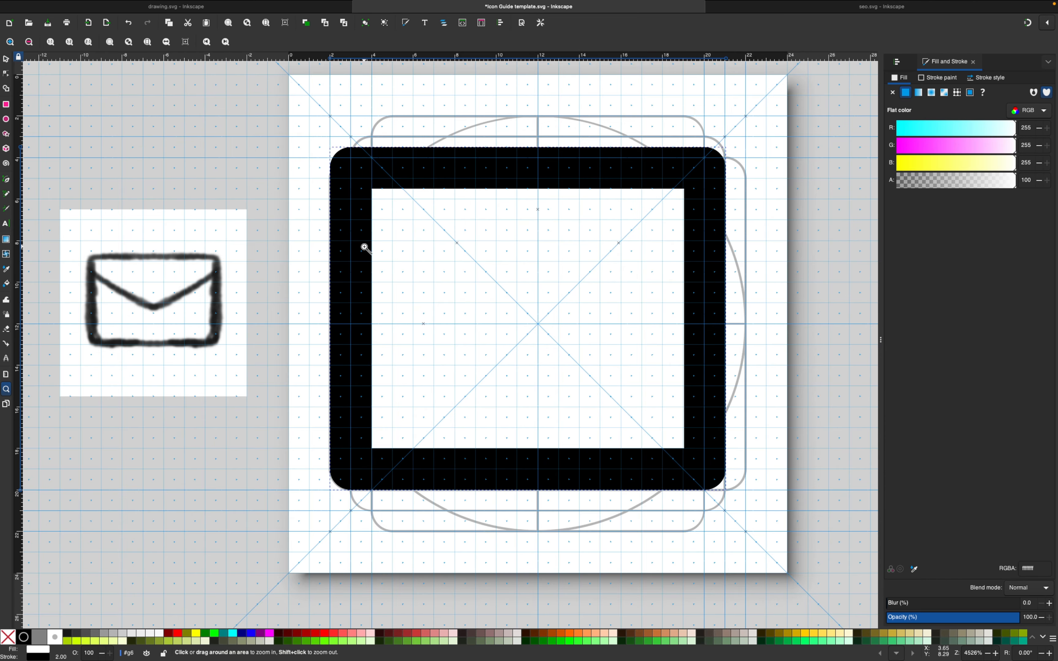
pyautogui.click(362, 265)
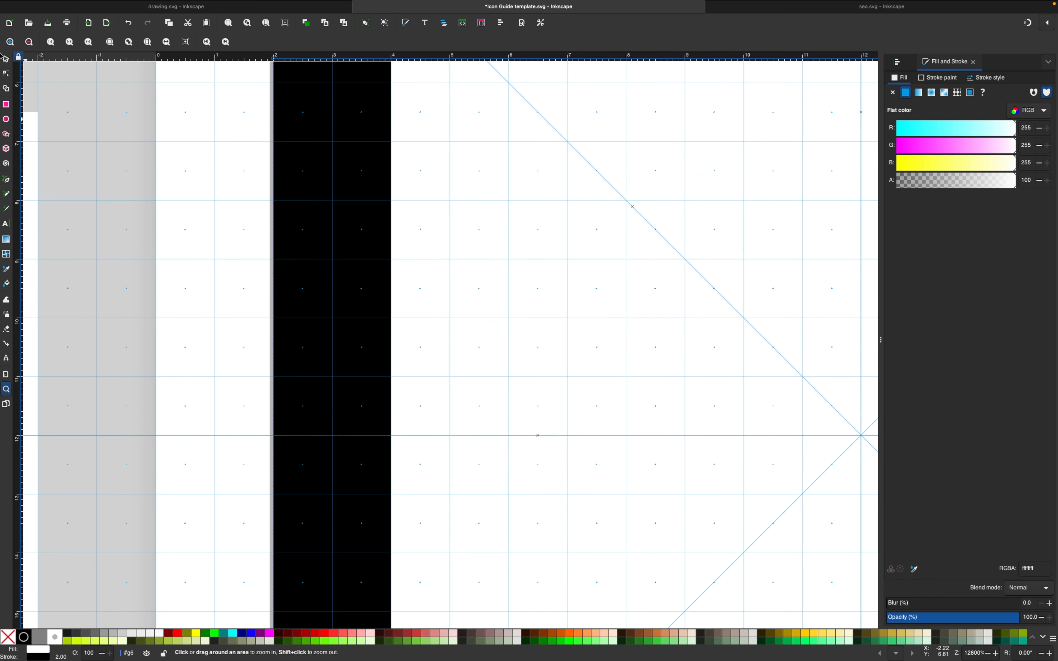
pyautogui.click(6, 60)
pyautogui.moveTo(267, 426)
pyautogui.mouseDown()
pyautogui.moveTo(297, 425)
pyautogui.moveTo(260, 418)
pyautogui.mouseUp()
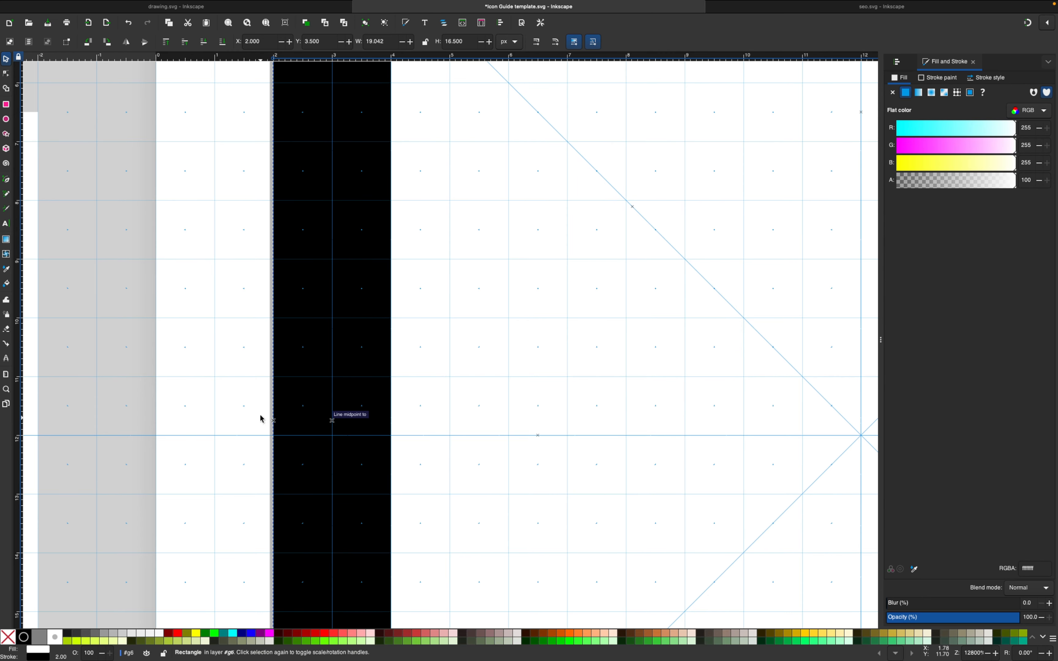
# Snap the rectangle's right edge to the guide at X 21 px, making it exactly 19 px wide.
pyautogui.press('z')
pyautogui.keyDown('shift'); pyautogui.click(387, 387); pyautogui.keyUp('shift')
pyautogui.keyDown('shift'); pyautogui.click(387, 388); pyautogui.keyUp('shift')
pyautogui.keyDown('shift'); pyautogui.click(387, 388); pyautogui.keyUp('shift')
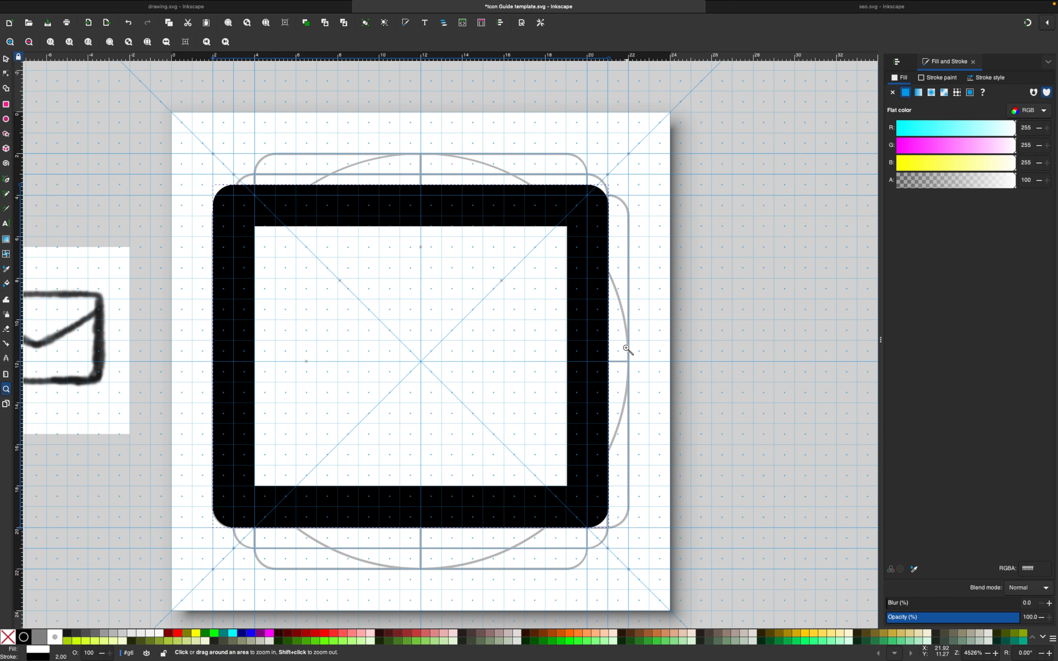
pyautogui.click(625, 356)
pyautogui.click(614, 350)
pyautogui.click(613, 350)
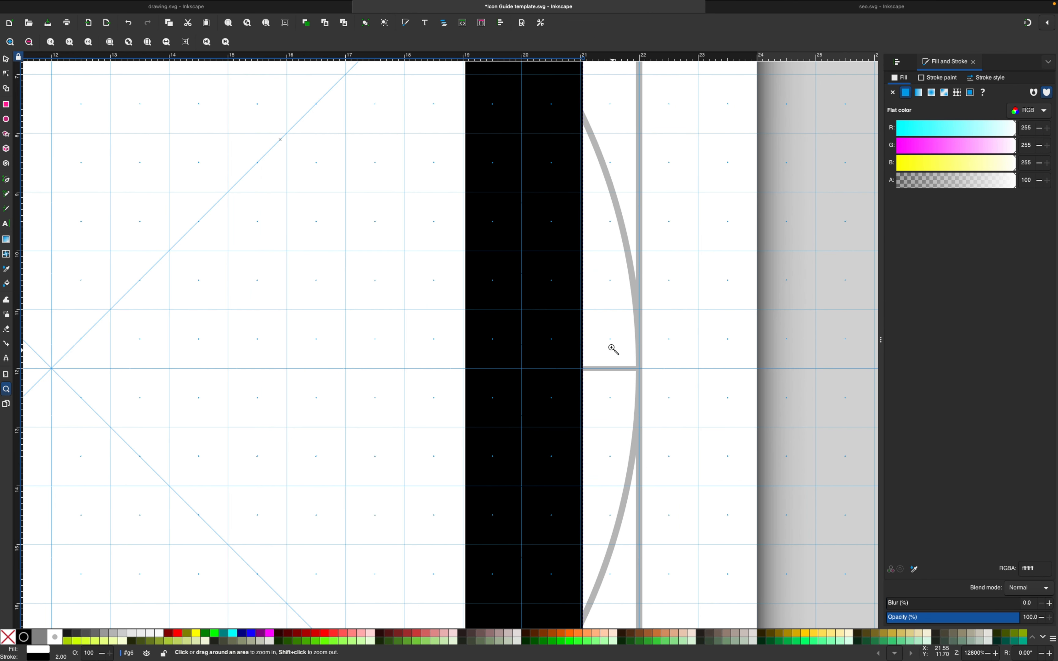
pyautogui.click(5, 59)
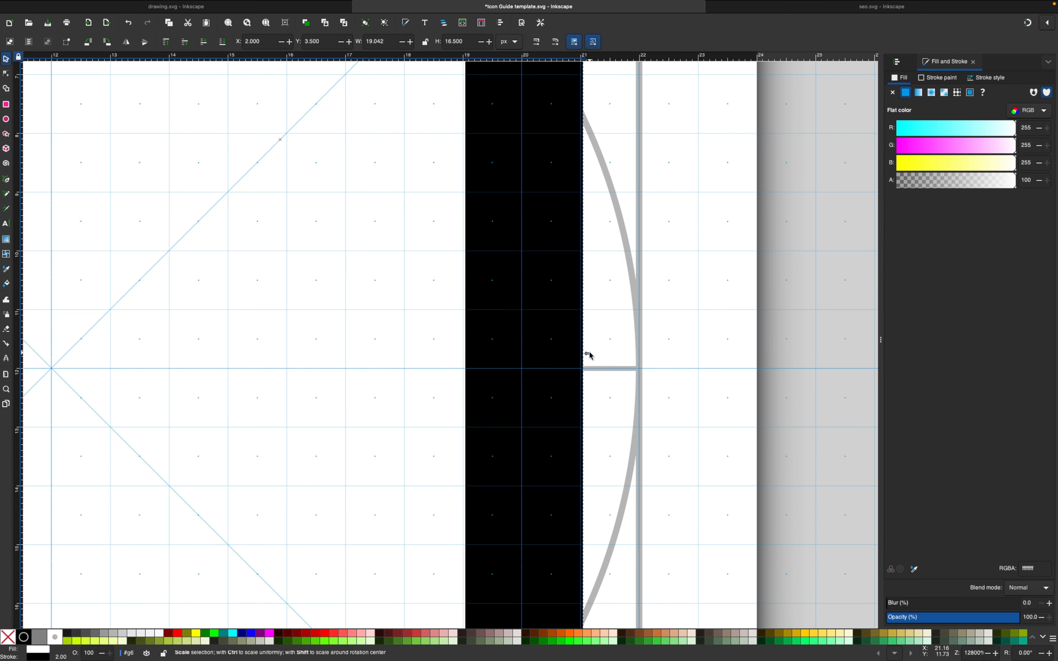
pyautogui.moveTo(588, 356)
pyautogui.mouseDown()
pyautogui.moveTo(591, 380)
pyautogui.moveTo(587, 370)
pyautogui.mouseUp()
# Lower the rectangle's top edge to the guide at Y 4 px, making the rectangle 16 px high.
pyautogui.press('z')
pyautogui.keyDown('shift'); pyautogui.click(612, 339); pyautogui.keyUp('shift')
pyautogui.keyDown('shift'); pyautogui.click(613, 341); pyautogui.keyUp('shift')
pyautogui.keyDown('shift'); pyautogui.click(614, 342); pyautogui.keyUp('shift')
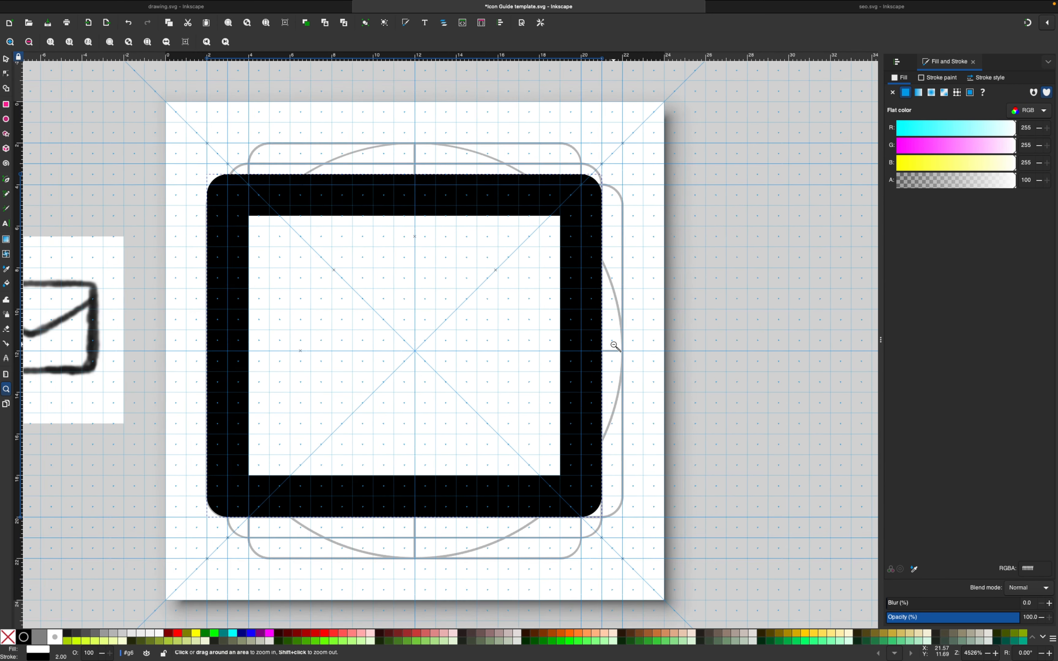
pyautogui.keyDown('shift'); pyautogui.click(613, 344); pyautogui.keyUp('shift')
pyautogui.click(473, 237)
pyautogui.click(475, 237)
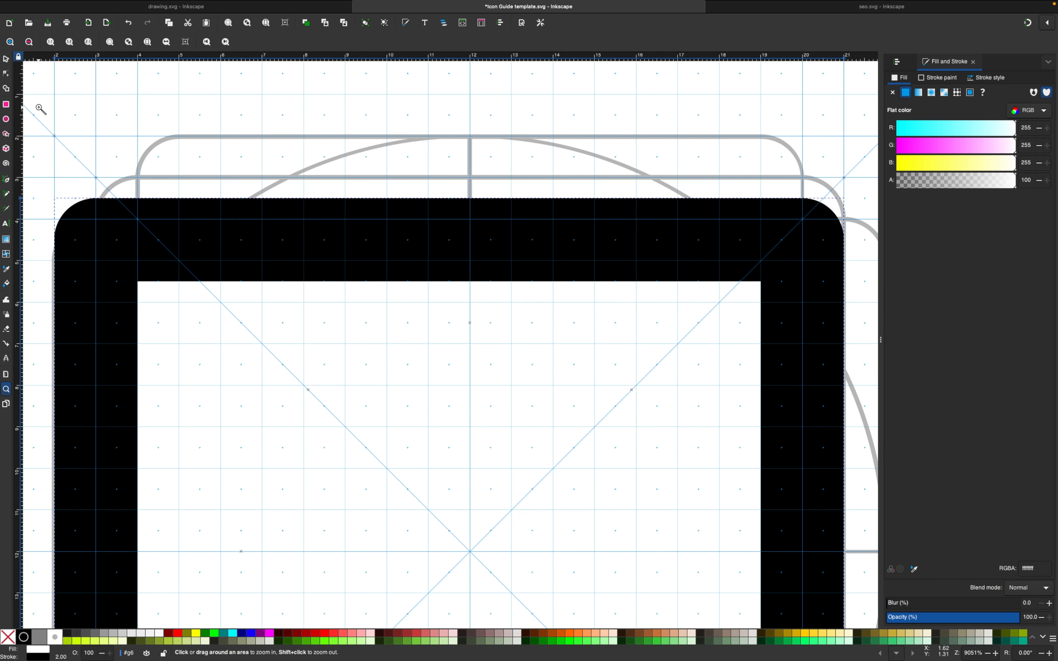
pyautogui.click(7, 59)
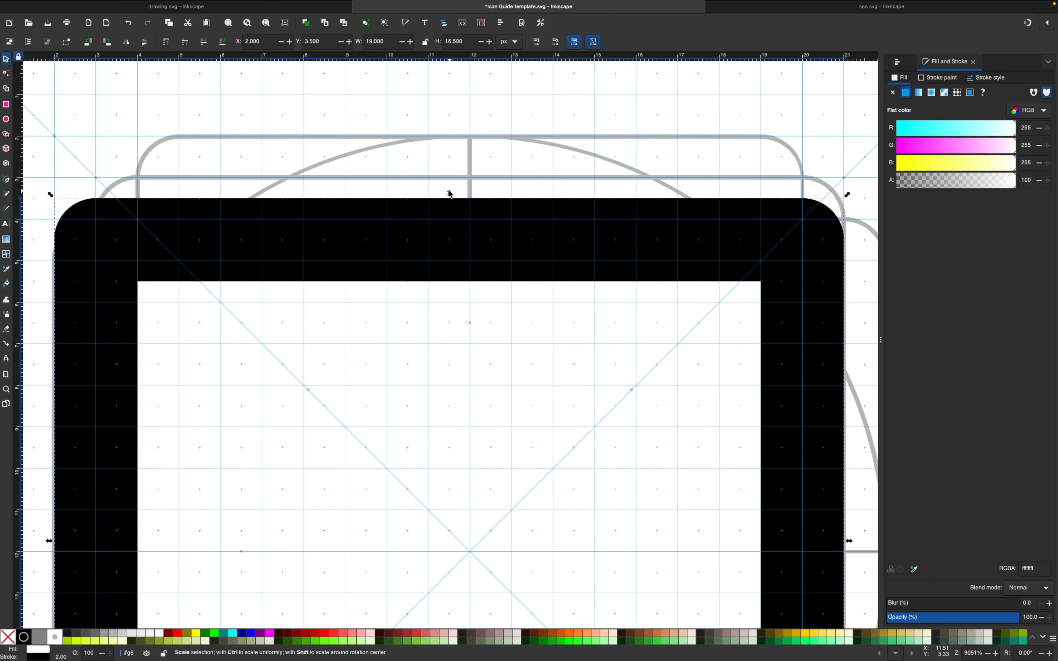
pyautogui.press('Escape')
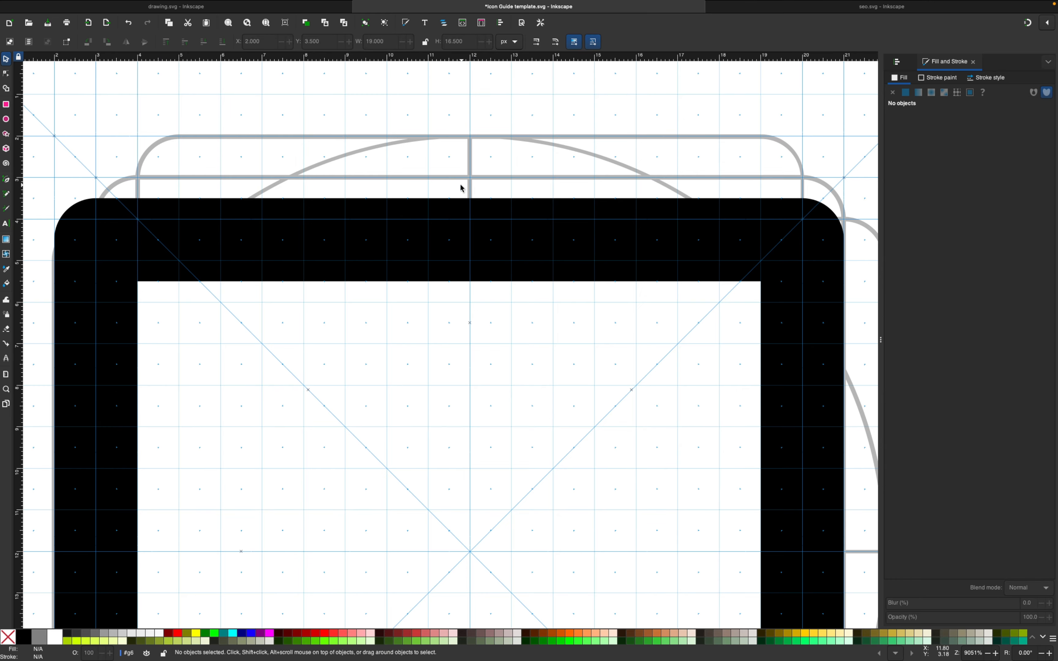
pyautogui.hscroll(5, 461, 188)
pyautogui.scroll(-1, 460, 187)
pyautogui.press('z')
pyautogui.keyDown('shift'); pyautogui.click(573, 230); pyautogui.keyUp('shift')
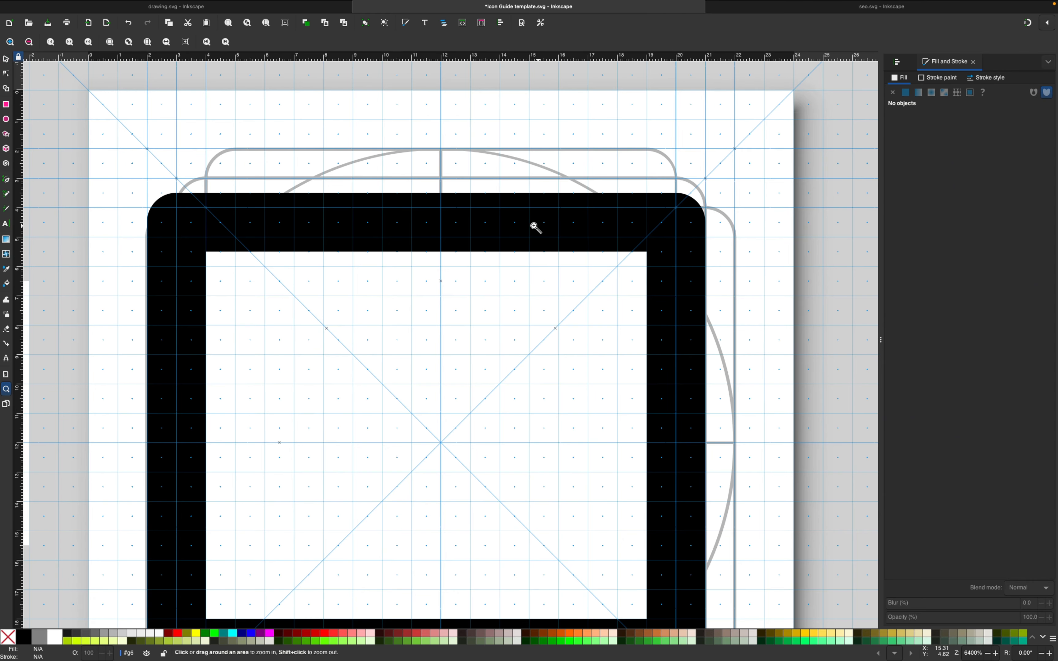
pyautogui.click(5, 59)
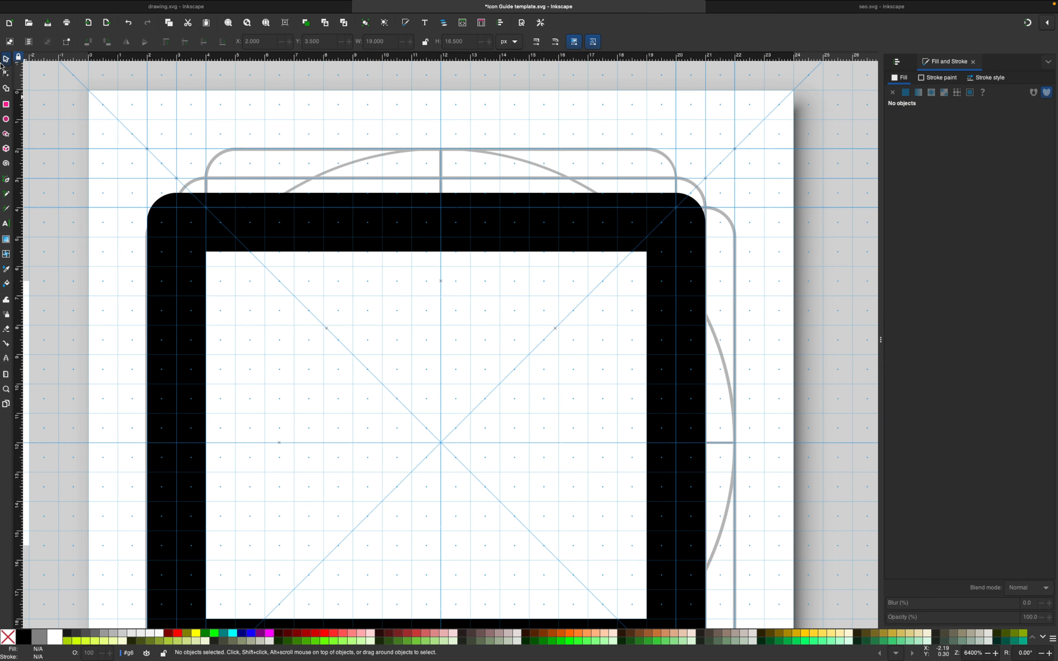
pyautogui.click(469, 259)
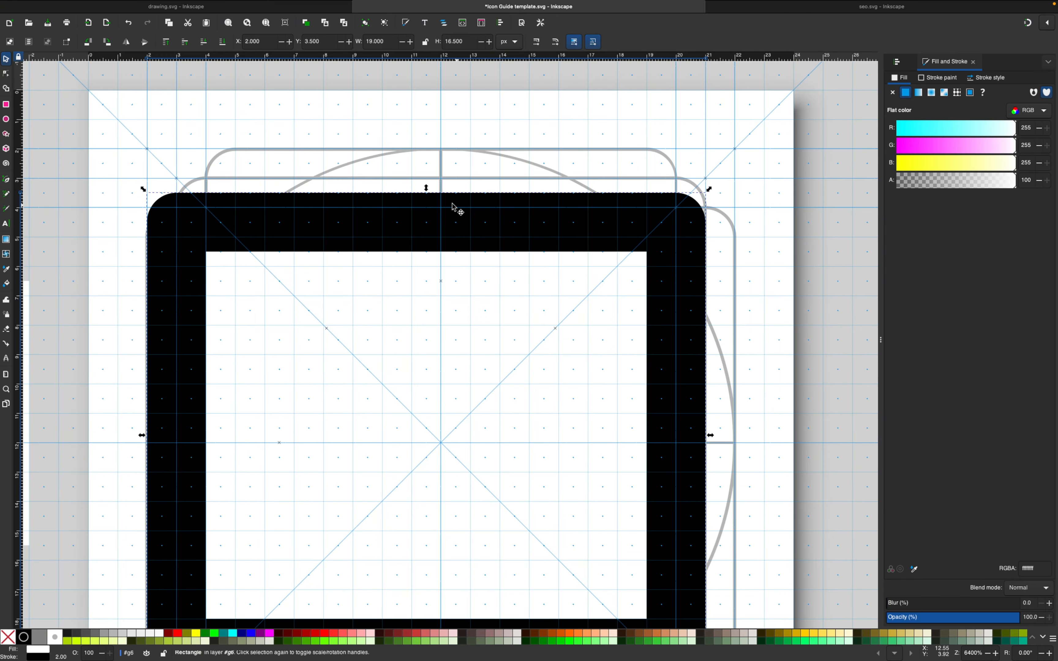
pyautogui.moveTo(427, 187)
pyautogui.mouseDown()
pyautogui.moveTo(427, 217)
pyautogui.moveTo(427, 200)
pyautogui.mouseUp()
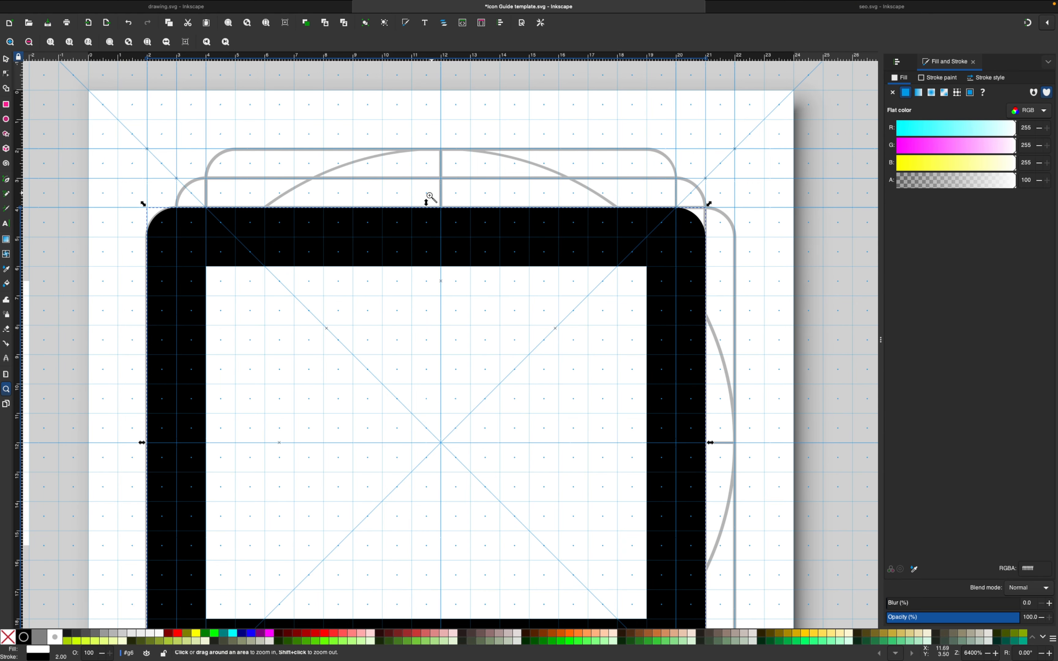
# Extend the rectangle's right edge to the outer guide at X 22 px, making it 20 px wide, and deselect it.
pyautogui.press('z')
pyautogui.click(435, 200)
pyautogui.keyDown('shift'); pyautogui.click(461, 216); pyautogui.keyUp('shift')
pyautogui.scroll(-2, 203, 108)
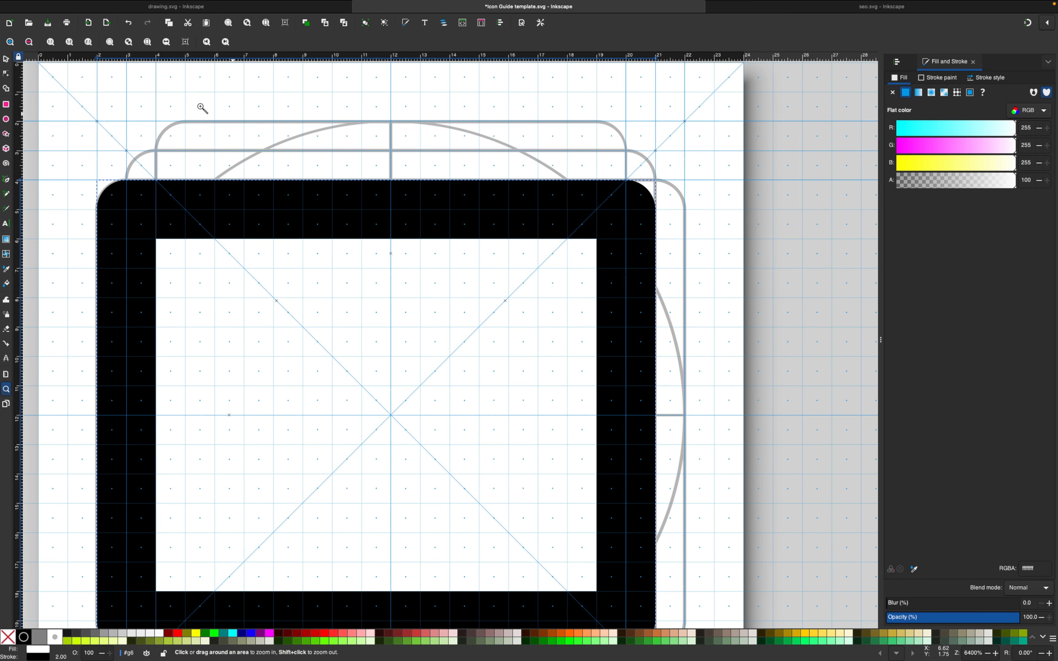
pyautogui.click(6, 59)
pyautogui.scroll(-3, 595, 286)
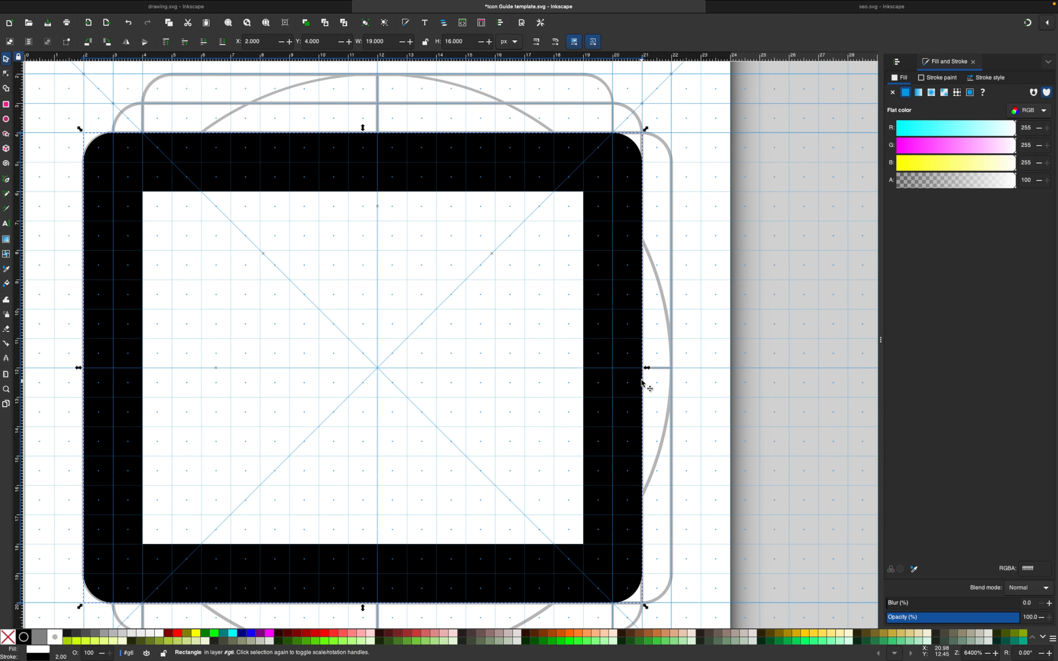
pyautogui.moveTo(653, 370)
pyautogui.mouseDown()
pyautogui.moveTo(676, 374)
pyautogui.moveTo(665, 364)
pyautogui.mouseUp()
pyautogui.click(766, 339)
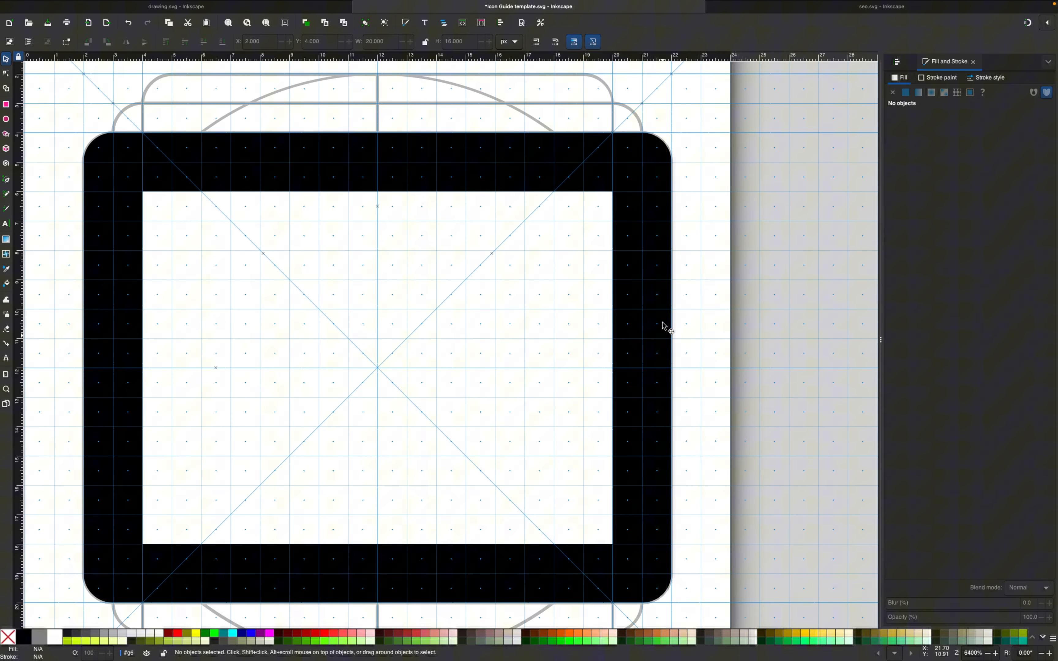
# Draw a V-shaped flap path with the Pen tool from X 3, Y 9.5 px through the page centre to X 21, Y 9.5 px.
pyautogui.hscroll(-3, 663, 328)
pyautogui.scroll(-5, 689, 356)
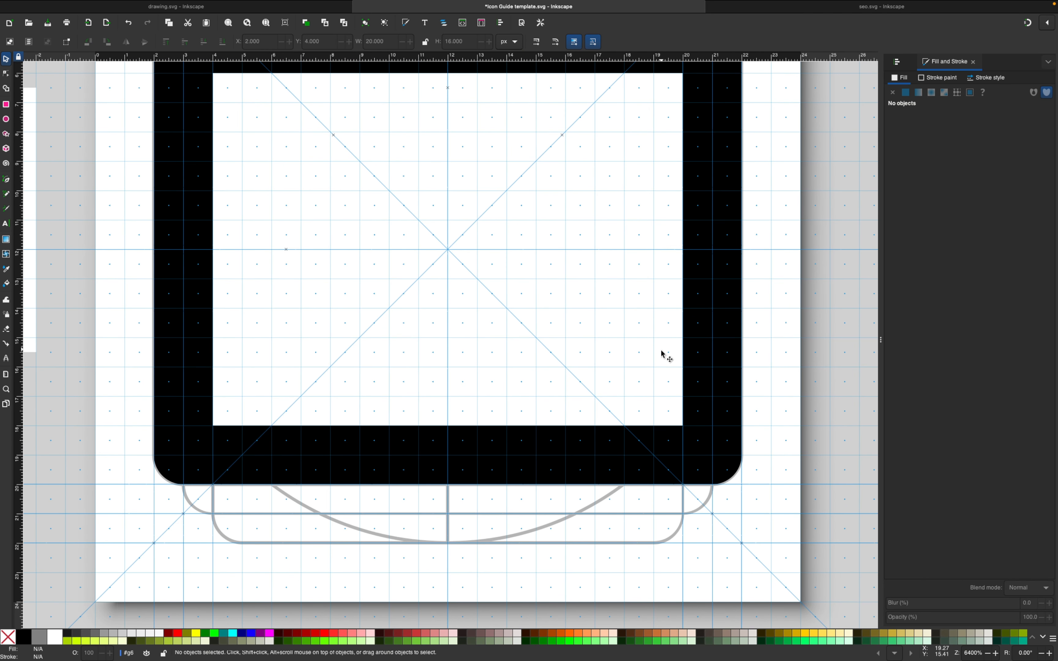
pyautogui.scroll(3, 643, 343)
pyautogui.press('z')
pyautogui.keyDown('shift'); pyautogui.click(637, 353); pyautogui.keyUp('shift')
pyautogui.scroll(1, 603, 339)
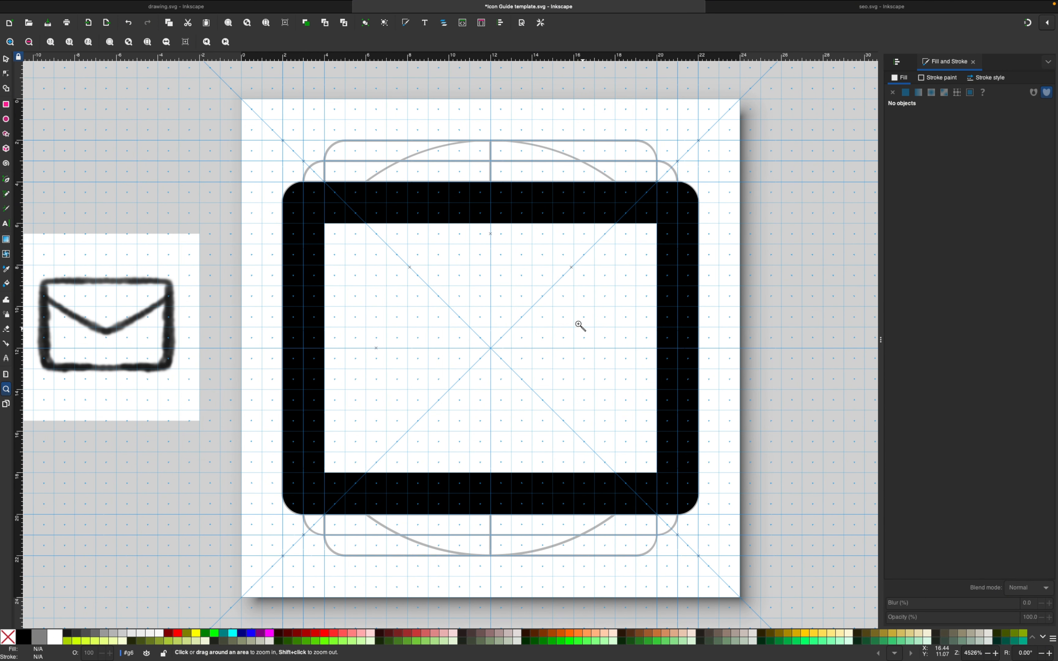
pyautogui.click(8, 179)
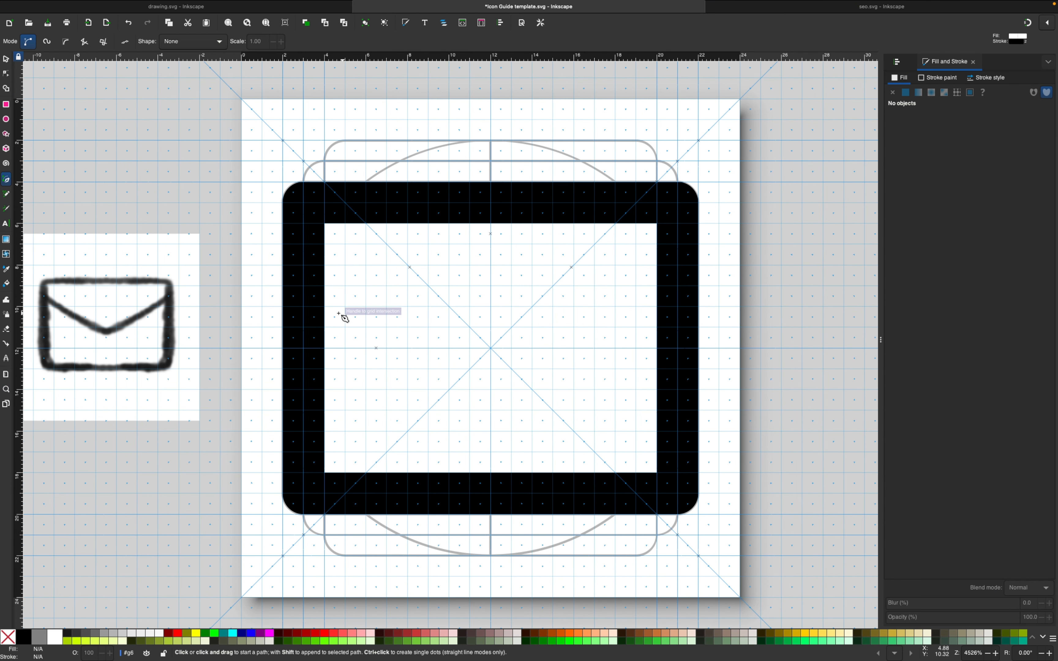
pyautogui.click(304, 296)
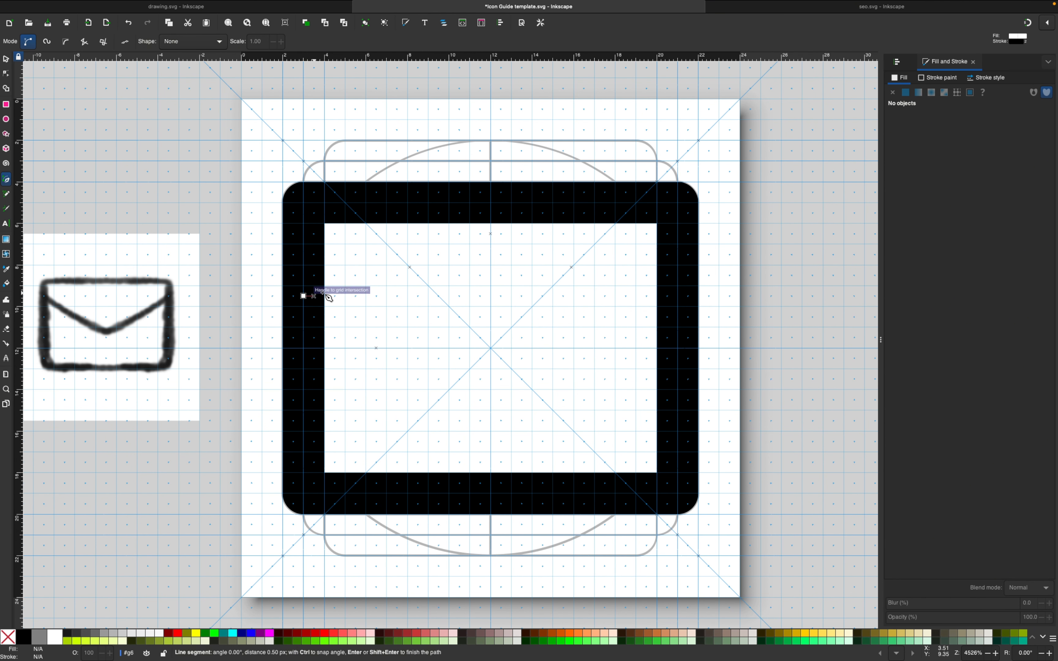
pyautogui.click(490, 348)
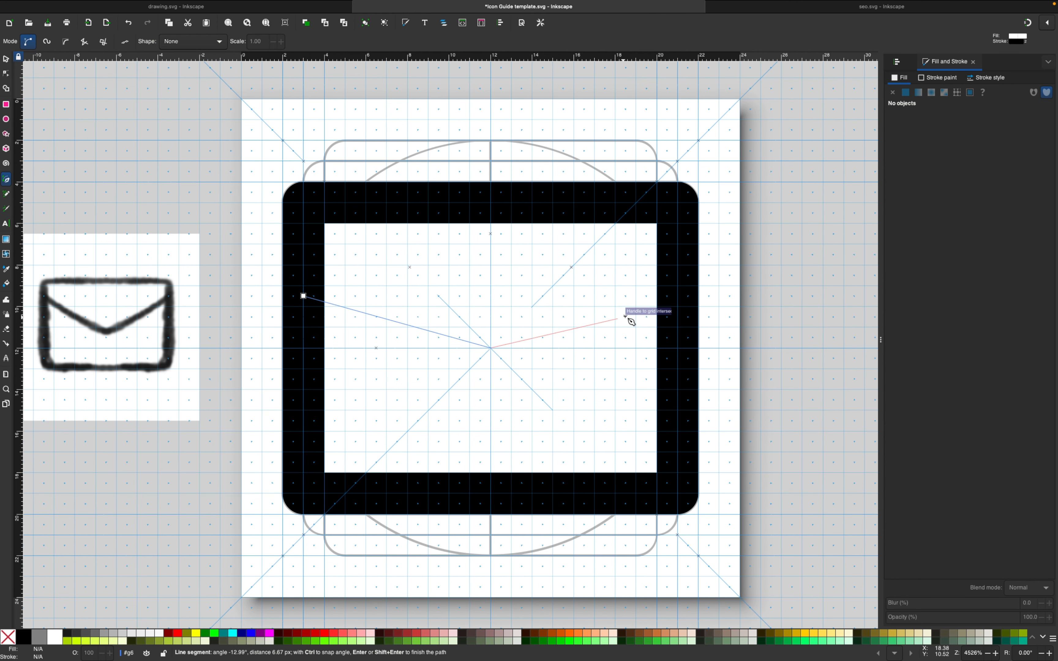
pyautogui.click(678, 302)
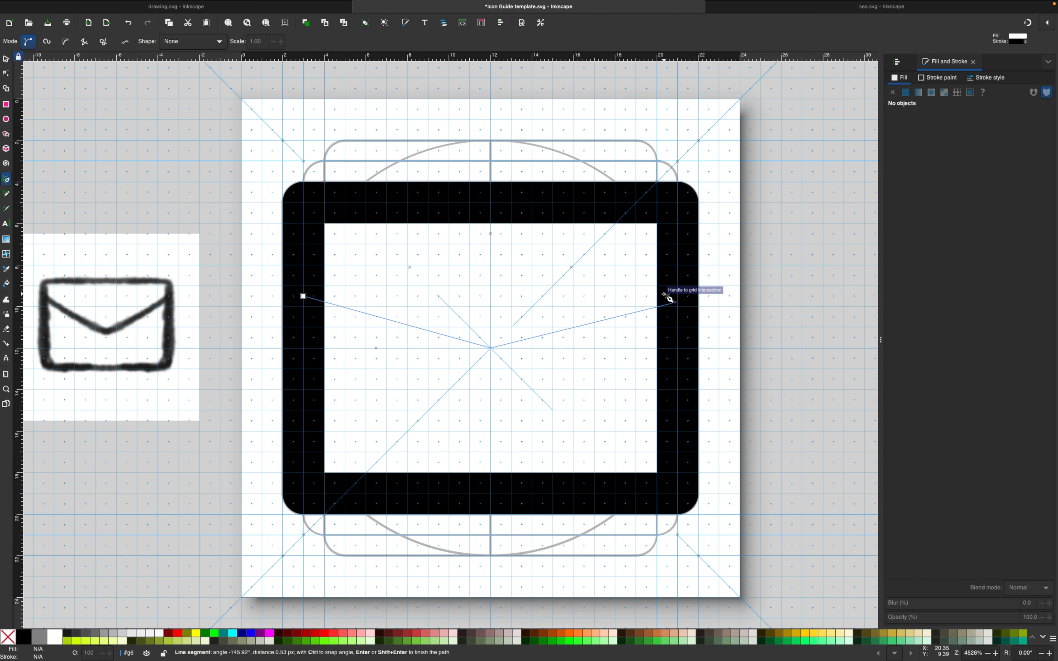
pyautogui.press('BackSpace')
pyautogui.doubleClick(678, 296)
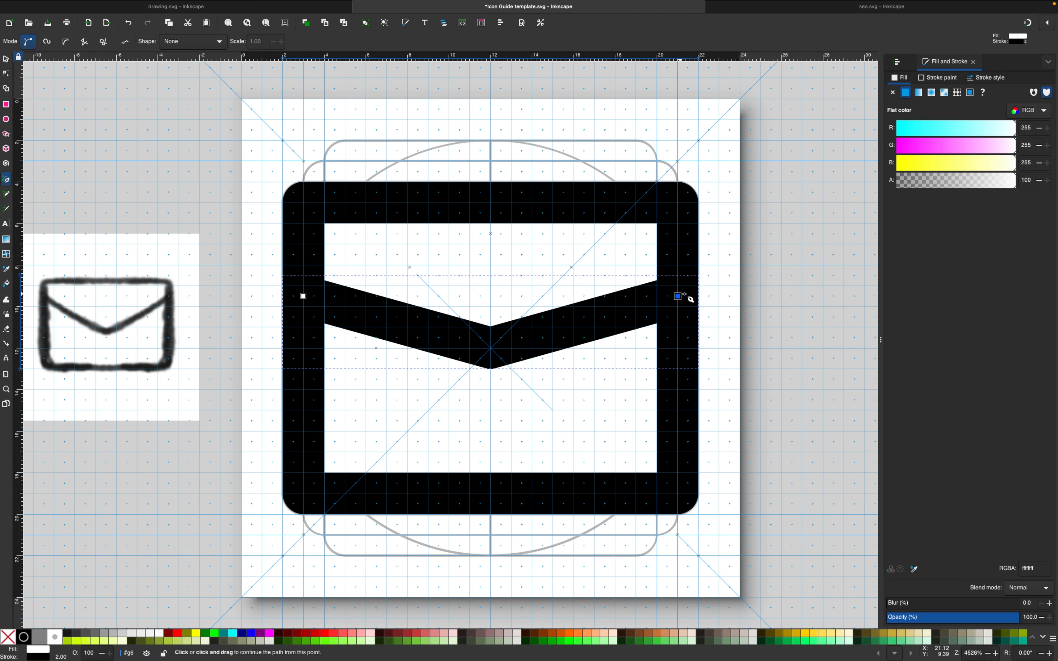
# Lower the flap path's middle node to Y 12.5 px, keeping it on the vertical centre guide, and deselect the path.
pyautogui.click(7, 75)
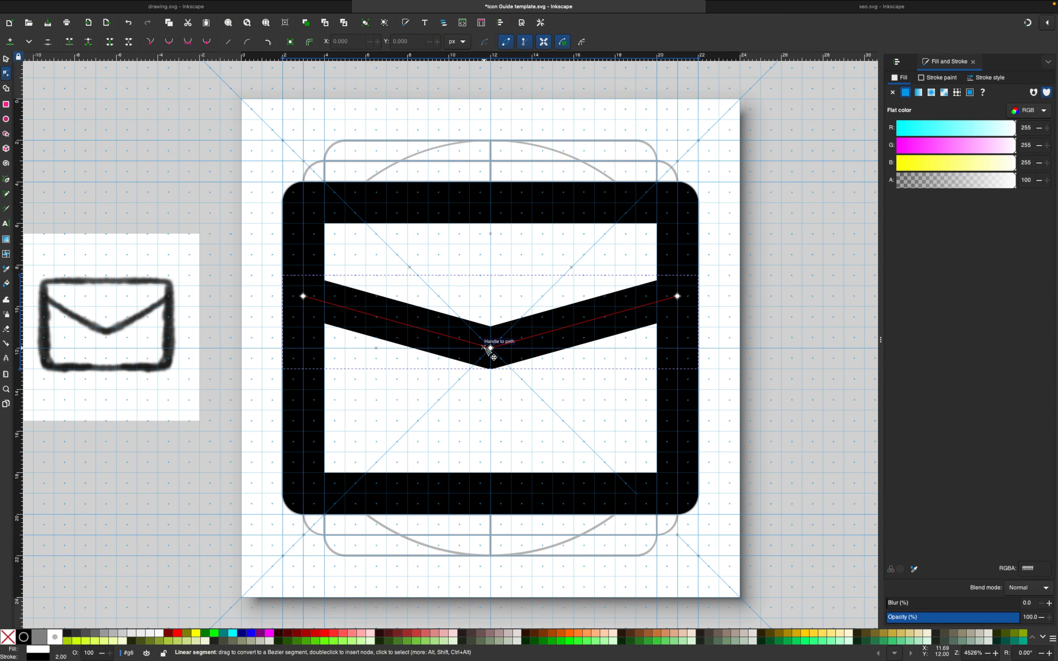
pyautogui.moveTo(491, 348); pyautogui.dragTo(491, 358)
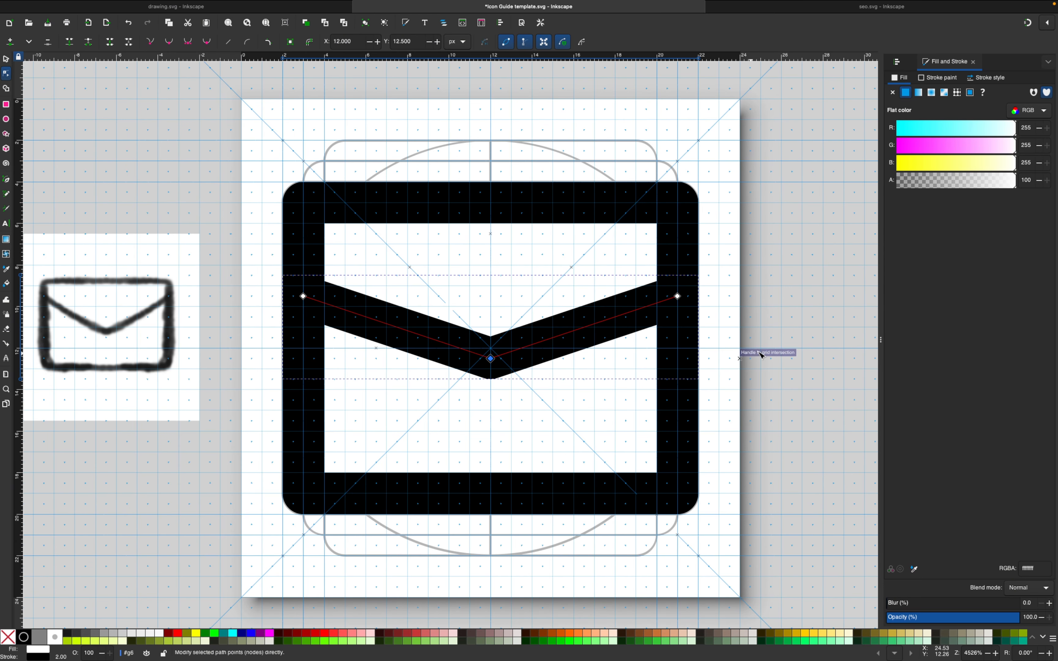
pyautogui.click(793, 307)
pyautogui.click(787, 304)
# Delete the hand-drawn reference sketch beside the page.
pyautogui.press('z')
pyautogui.keyDown('shift'); pyautogui.click(740, 299); pyautogui.keyUp('shift')
pyautogui.keyDown('shift'); pyautogui.click(740, 301); pyautogui.keyUp('shift')
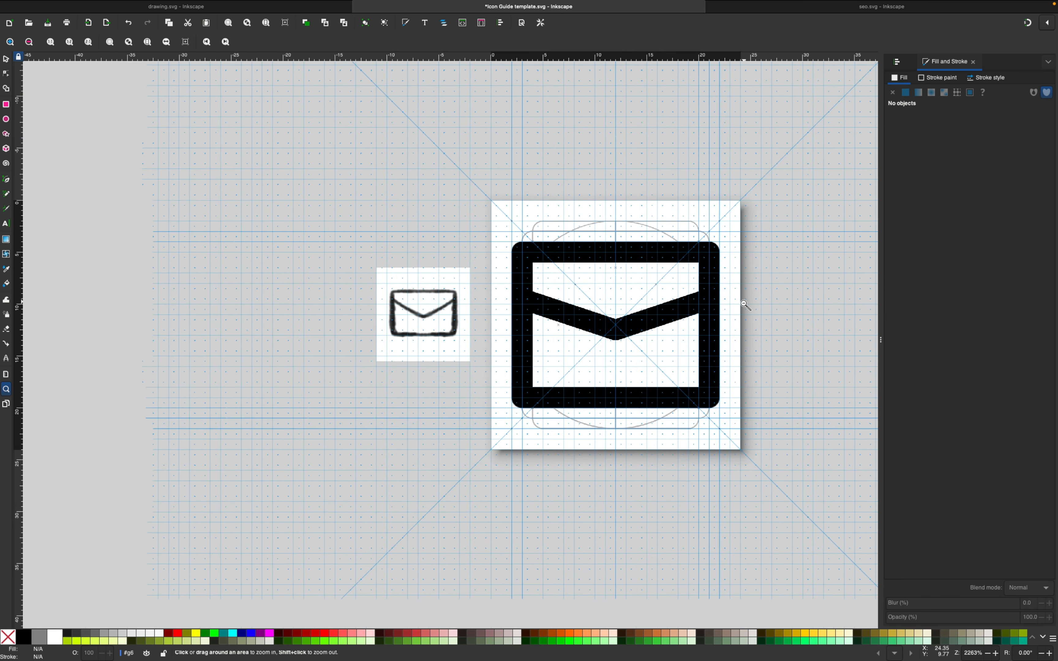
pyautogui.moveTo(741, 301); pyautogui.dragTo(624, 254)
pyautogui.click(6, 58)
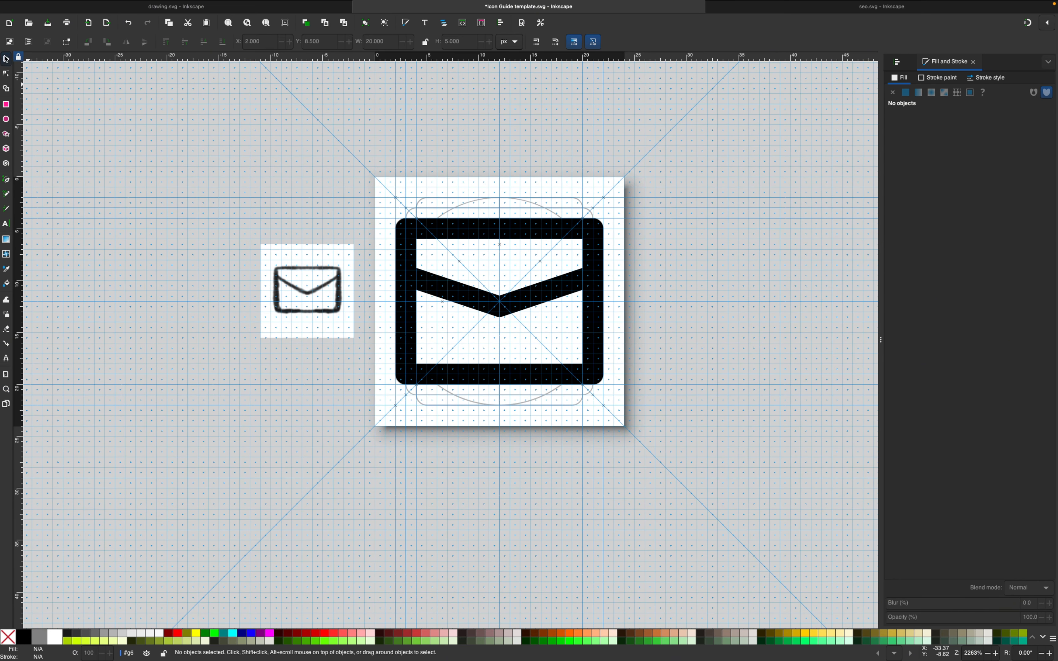
pyautogui.click(297, 272)
pyautogui.press('Delete')
# Duplicate the envelope rectangle and flap to the left of the page at X -26 px and remove the fill from the copy.
pyautogui.moveTo(675, 213); pyautogui.dragTo(325, 389)
pyautogui.moveTo(143, 4)
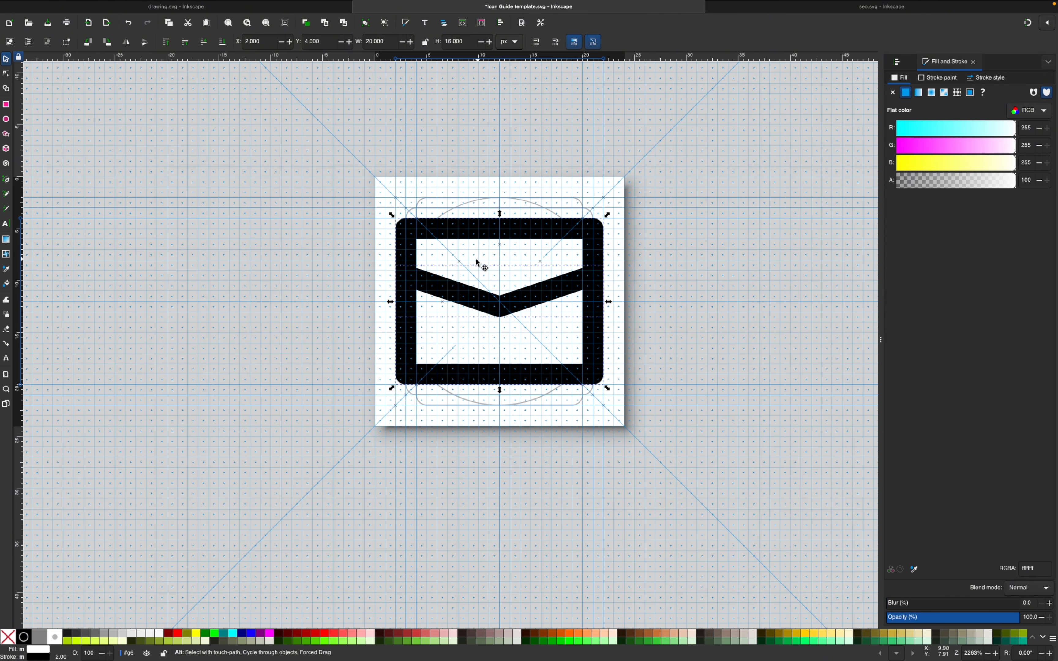
pyautogui.hotkey('ctrl', 'd')
pyautogui.moveTo(468, 229); pyautogui.dragTo(178, 221)
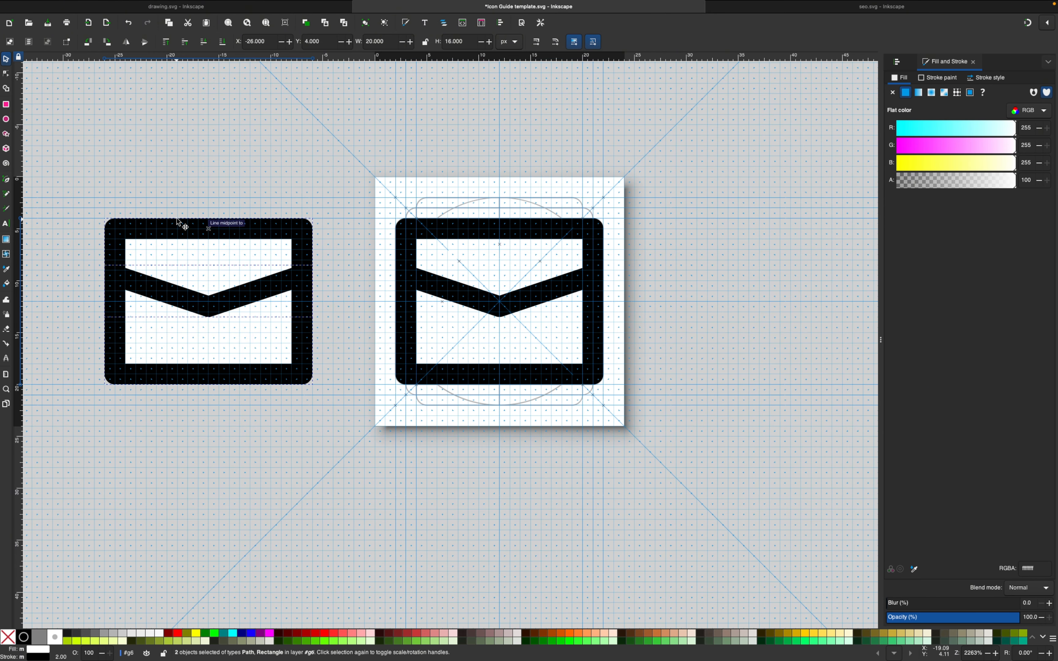
pyautogui.click(8, 637)
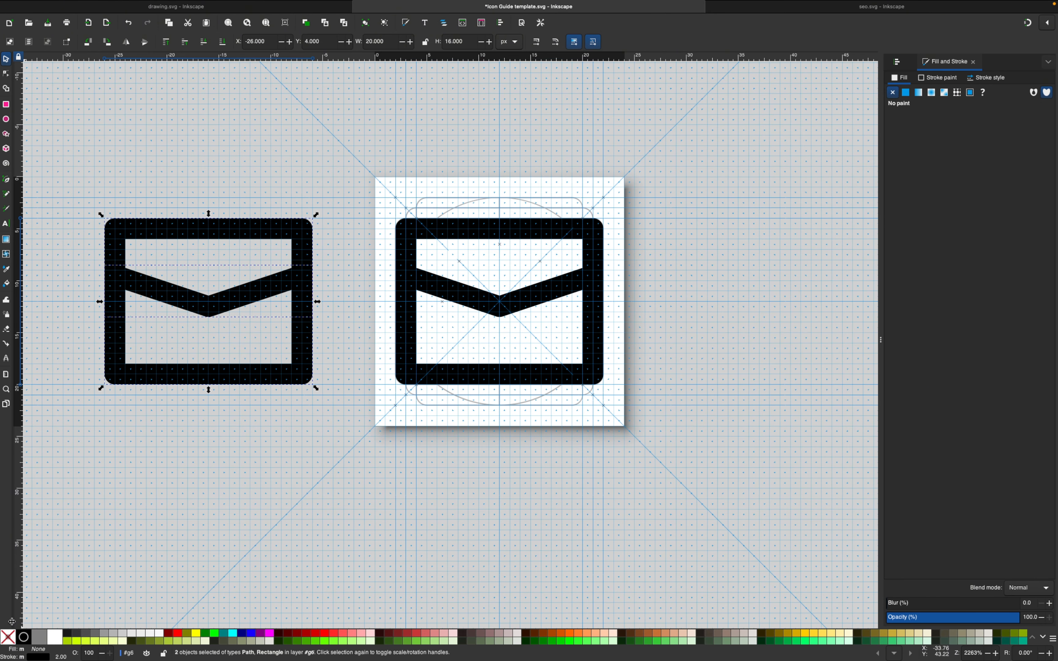
# Remove the fill from the envelope rectangle on the page and deselect it.
pyautogui.click(471, 235)
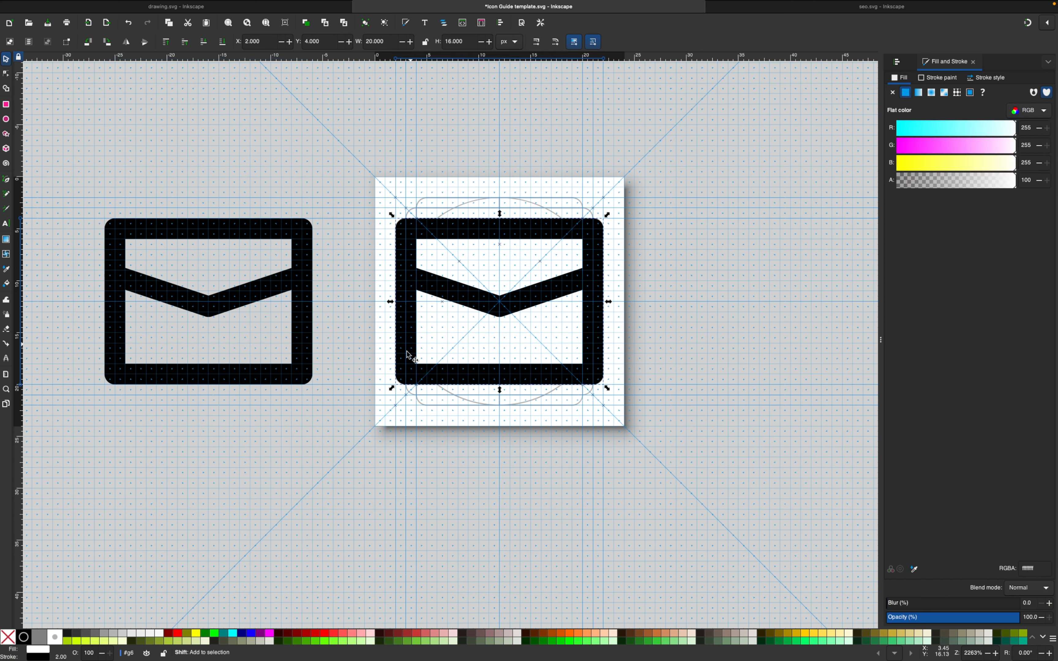
pyautogui.click(8, 638)
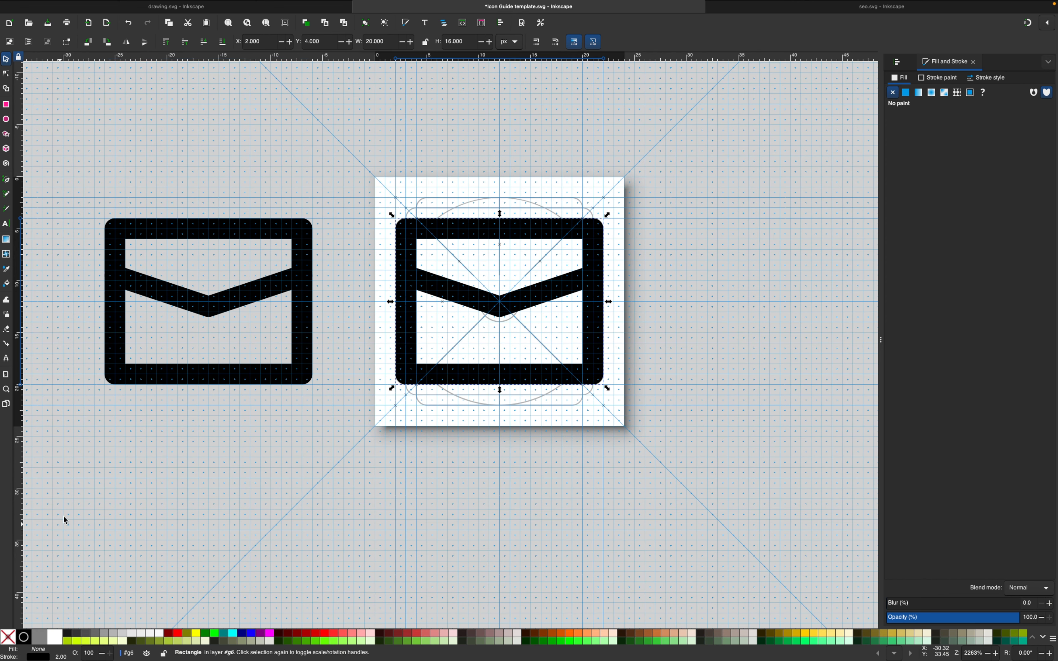
pyautogui.click(609, 234)
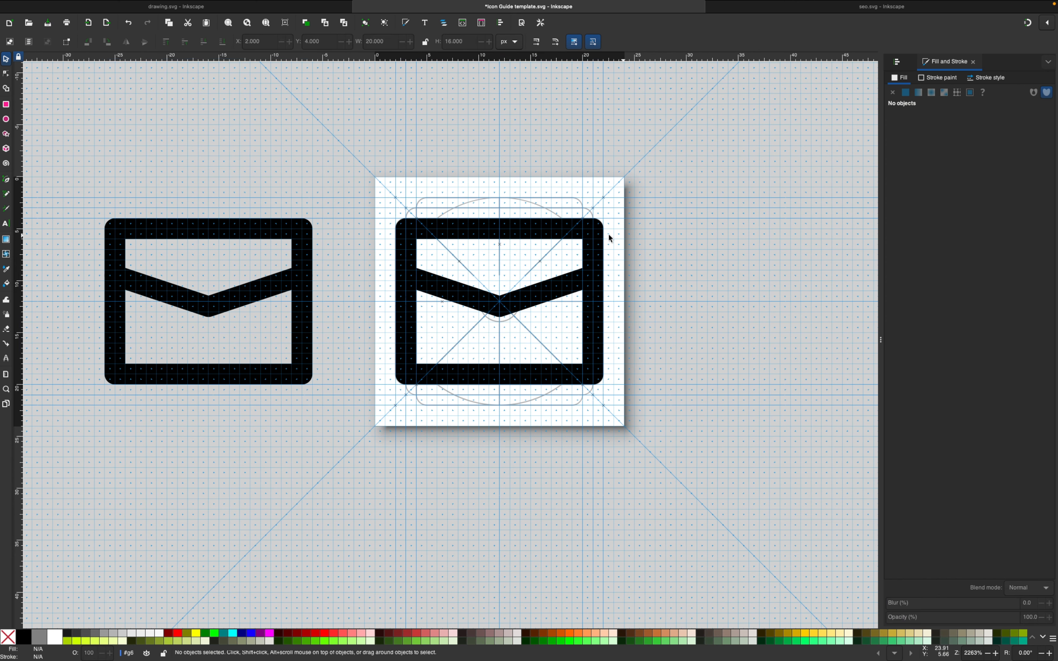
# Fill the envelope rectangle on the page solid black.
pyautogui.click(572, 236)
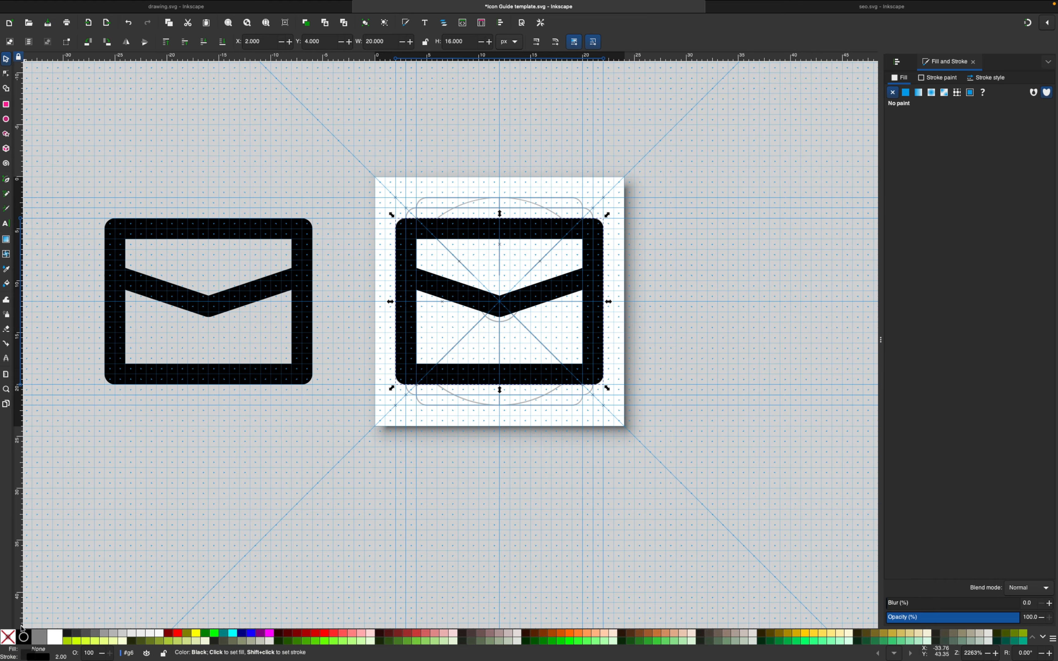
pyautogui.click(24, 636)
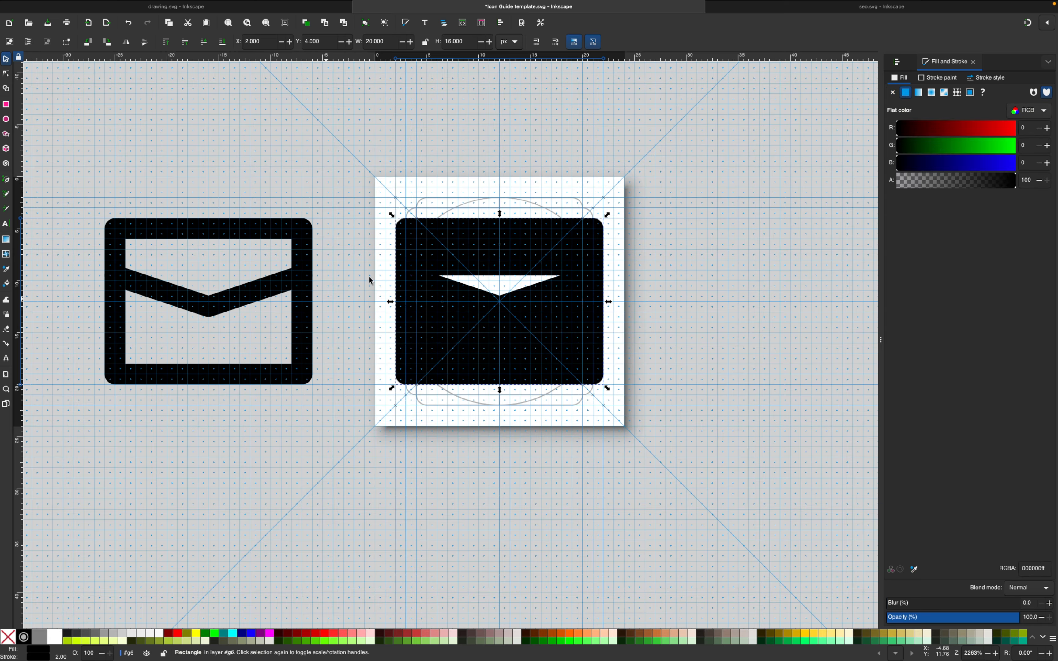
# Give the flap path on the page no fill and an off-white stroke (RGB 249, 249, 249).
pyautogui.click(542, 278)
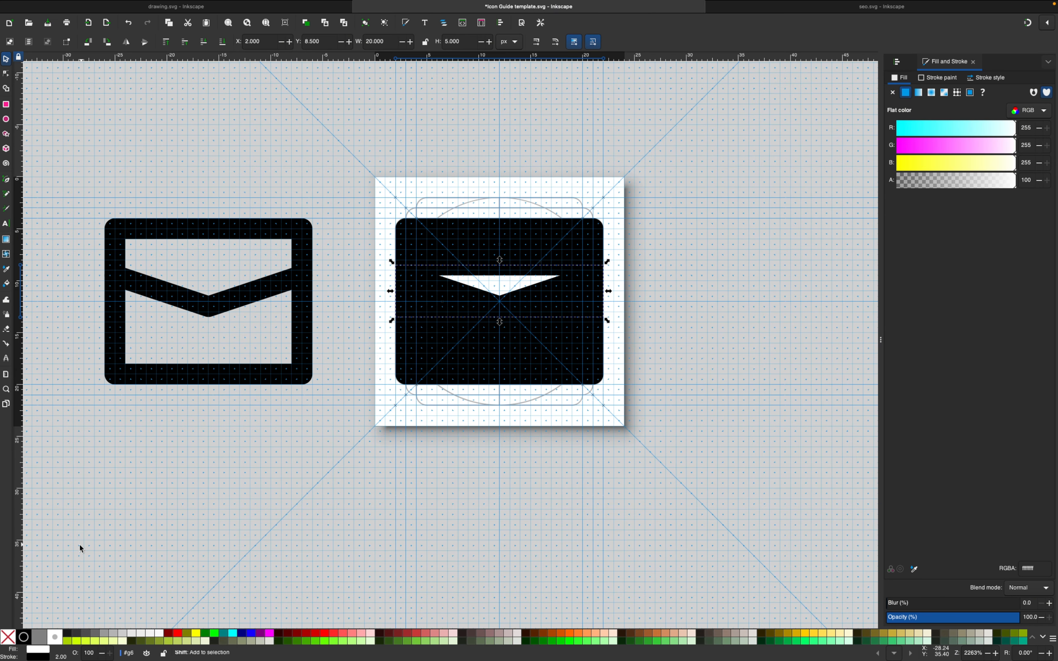
pyautogui.keyDown('shift'); pyautogui.click(12, 633); pyautogui.keyUp('shift')
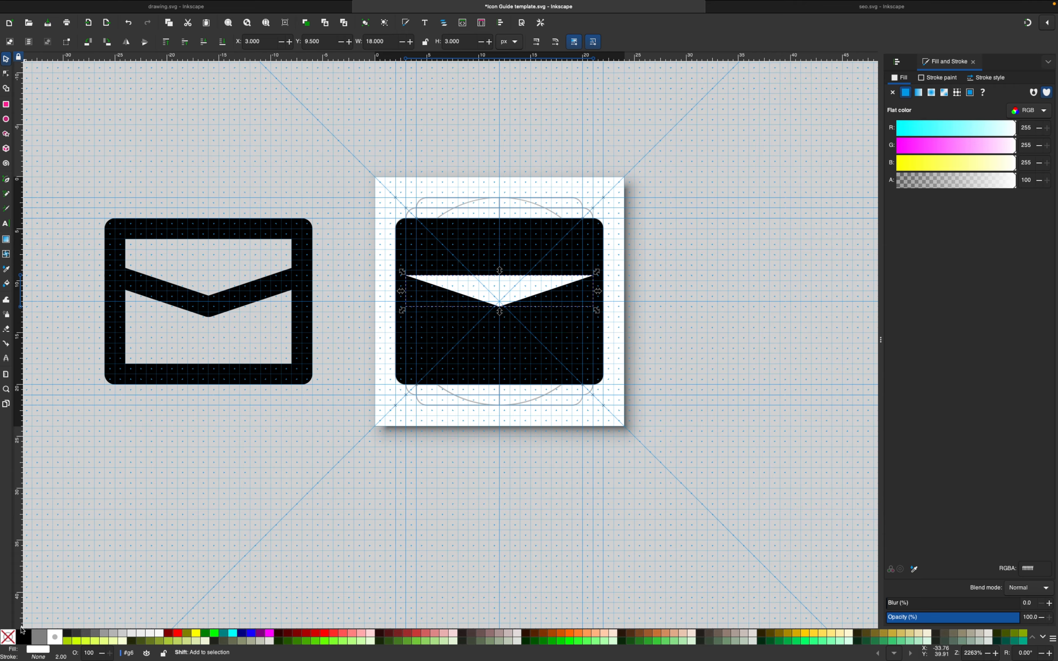
pyautogui.keyDown('shift'); pyautogui.click(25, 637); pyautogui.keyUp('shift')
pyautogui.click(8, 636)
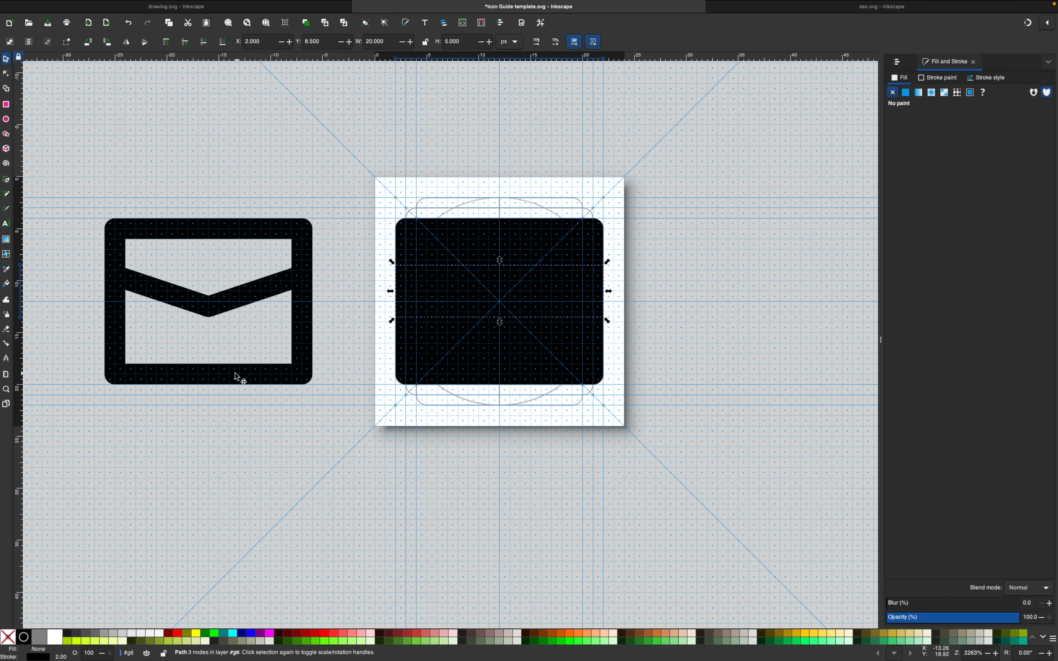
pyautogui.click(160, 635)
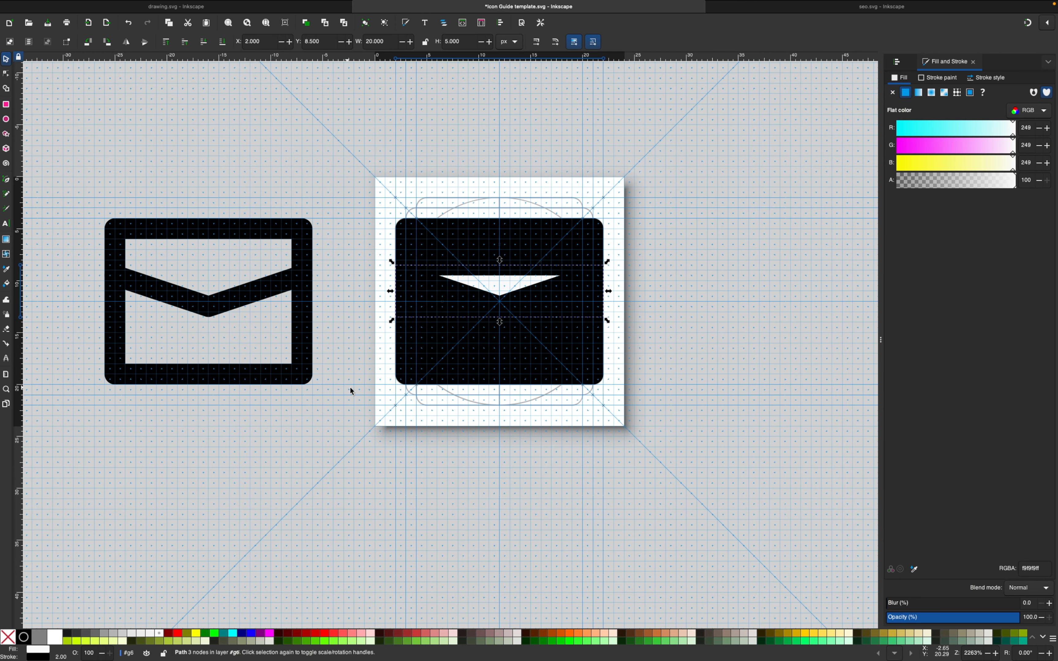
pyautogui.click(8, 637)
pyautogui.keyDown('shift'); pyautogui.click(160, 634); pyautogui.keyUp('shift')
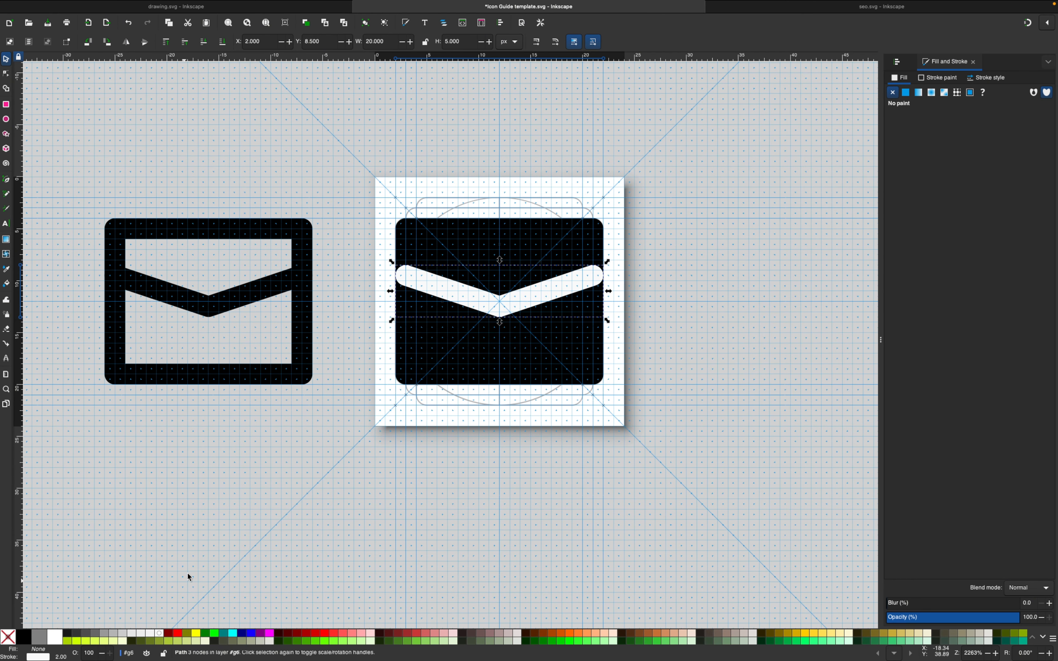
# Convert the black rectangle's stroke to a path and unite it with the fill into one solid rounded shape.
pyautogui.press('z')
pyautogui.click(652, 273)
pyautogui.click(652, 273)
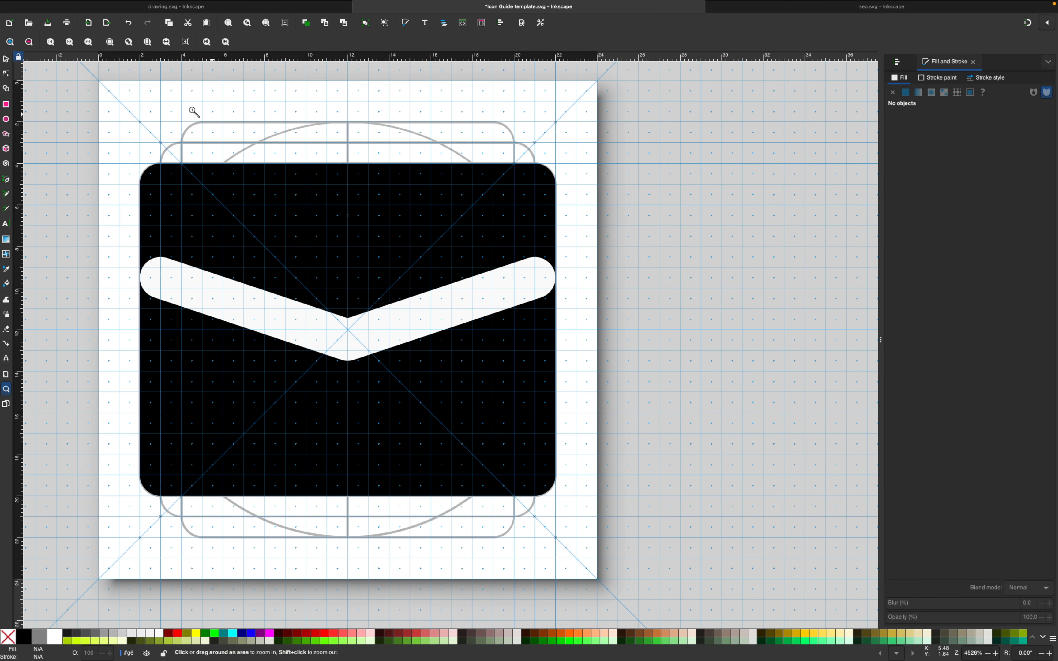
pyautogui.click(7, 76)
pyautogui.click(246, 181)
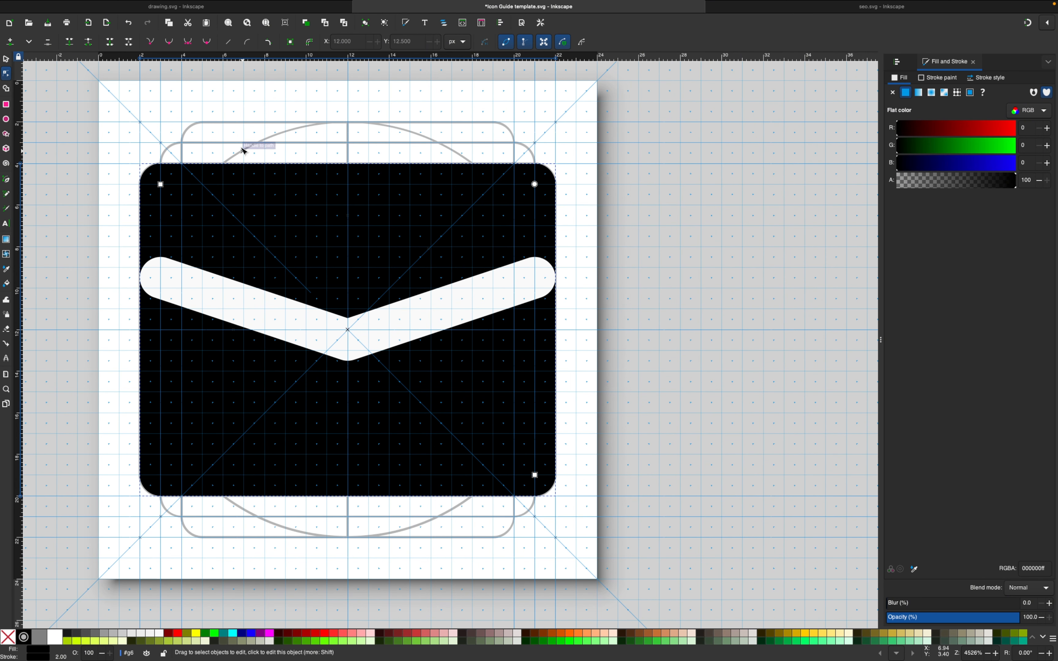
pyautogui.click(188, 4)
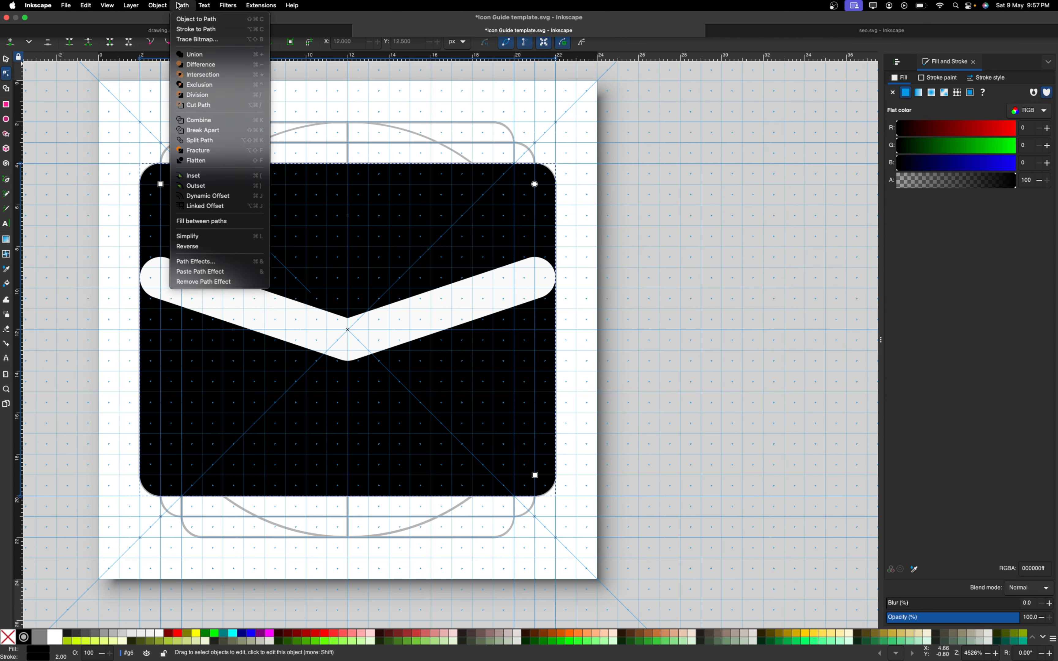
pyautogui.click(185, 32)
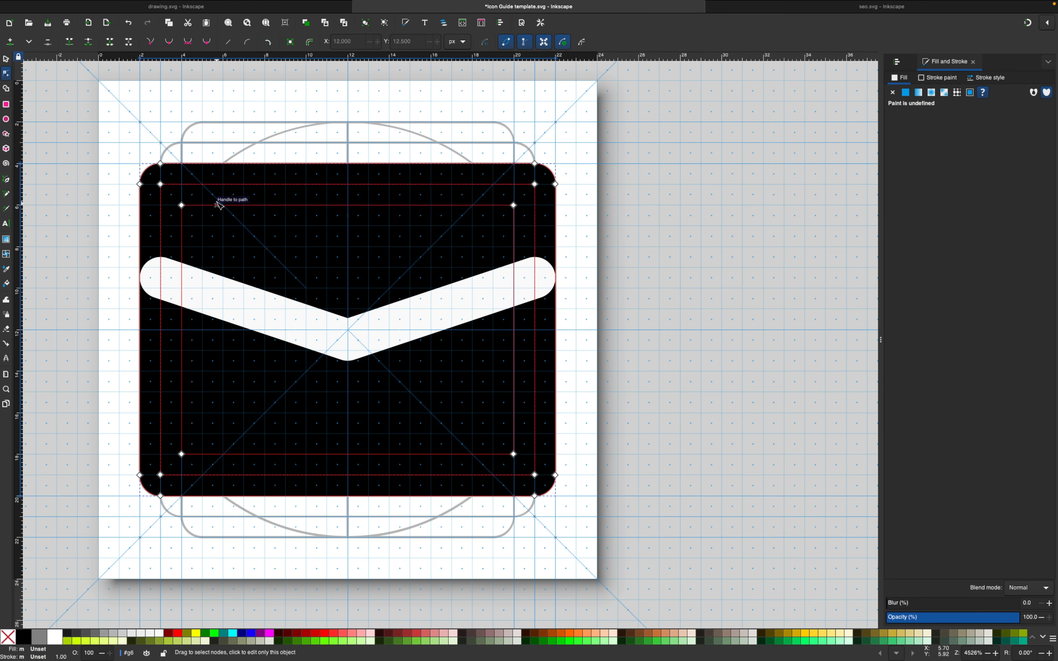
pyautogui.click(186, 3)
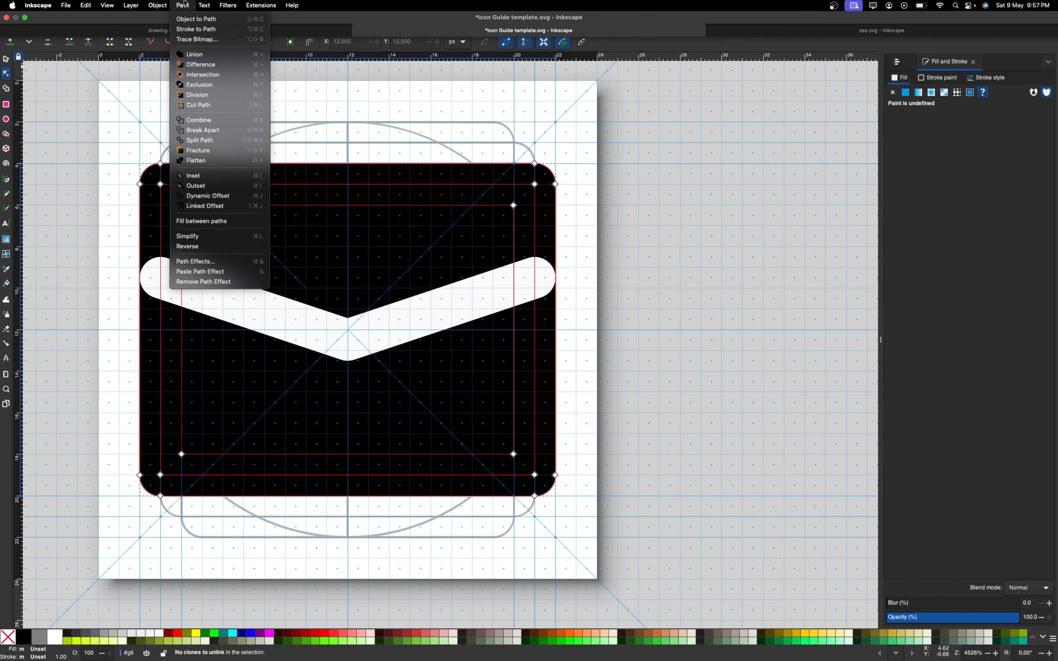
pyautogui.click(184, 55)
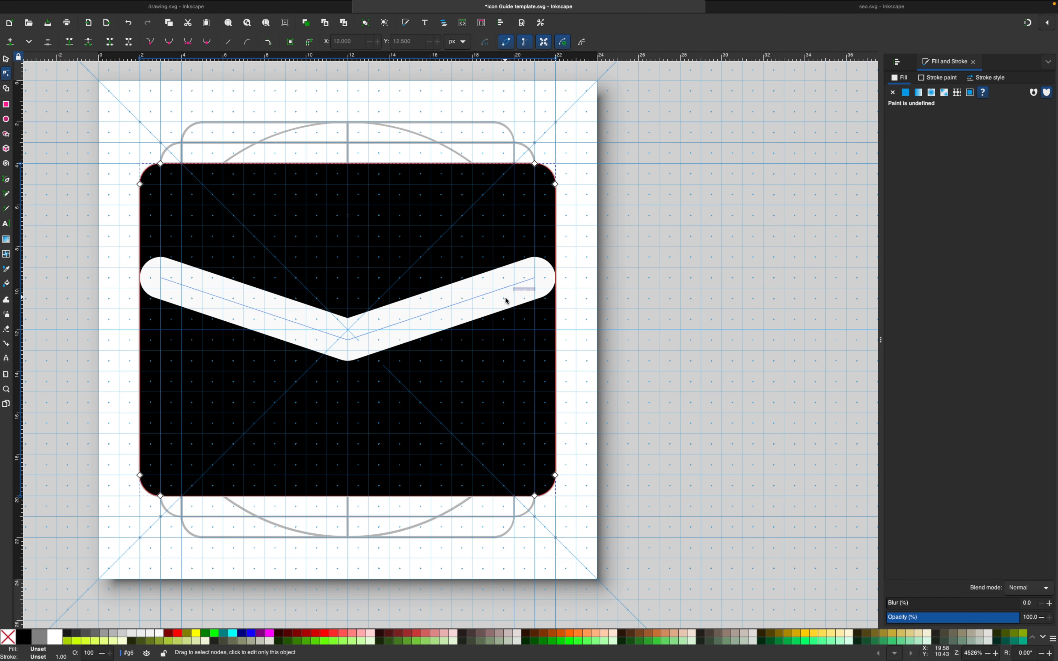
# Extend the flap path's ends past the black shape, the right one to X 23.5, Y 8.5 px and the left one to X 0.5, Y 8.749 px.
pyautogui.click(518, 296)
pyautogui.moveTo(536, 279); pyautogui.dragTo(573, 266)
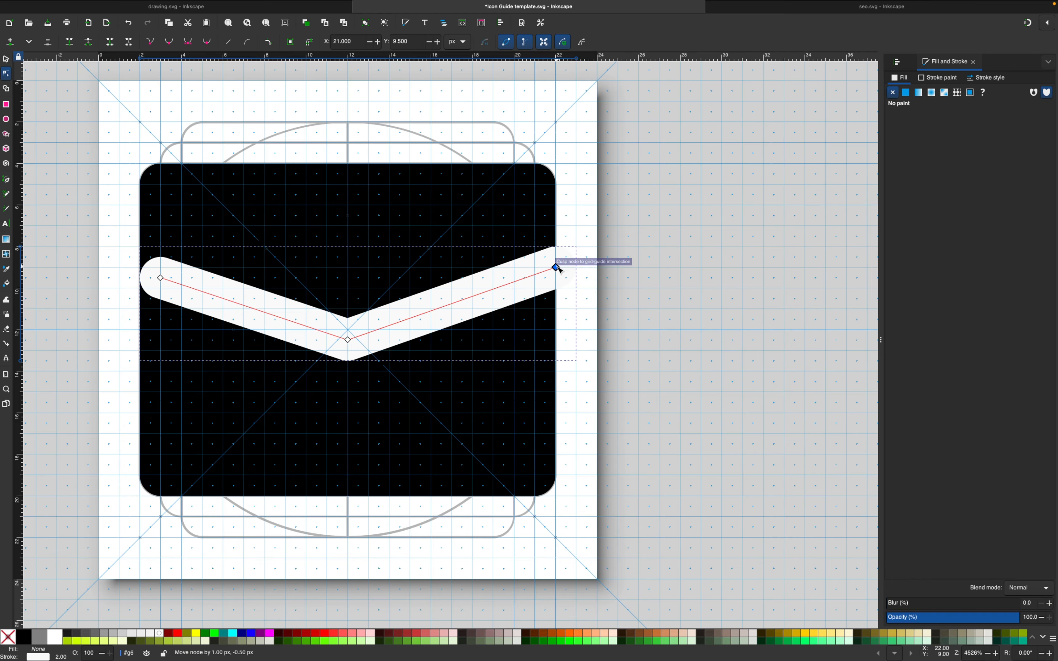
pyautogui.hotkey('ctrl', 'z')
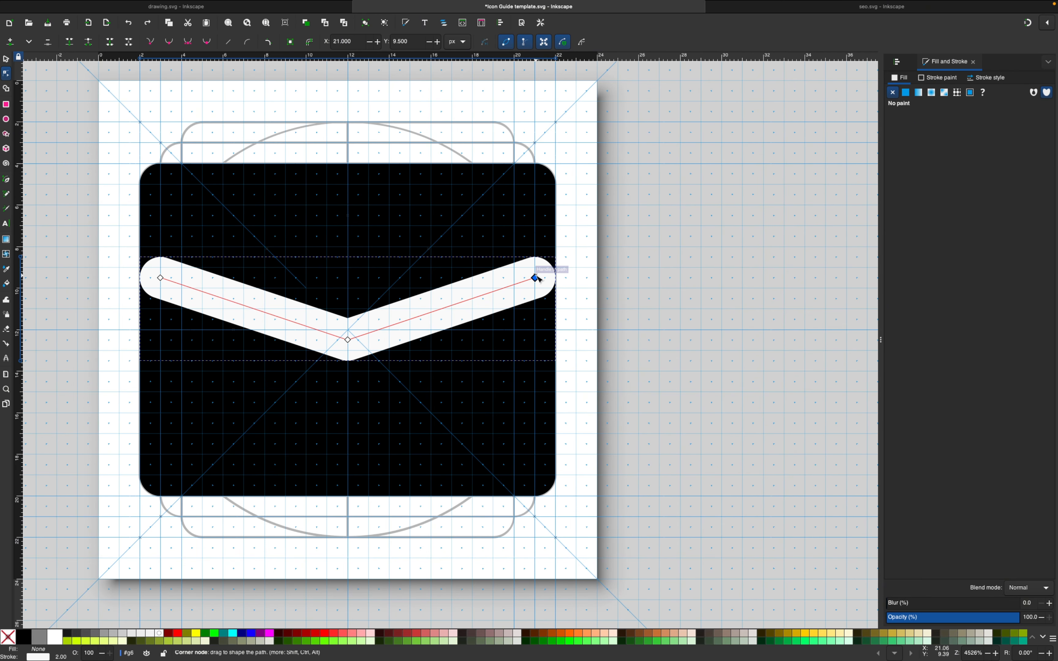
pyautogui.moveTo(538, 278); pyautogui.dragTo(589, 261)
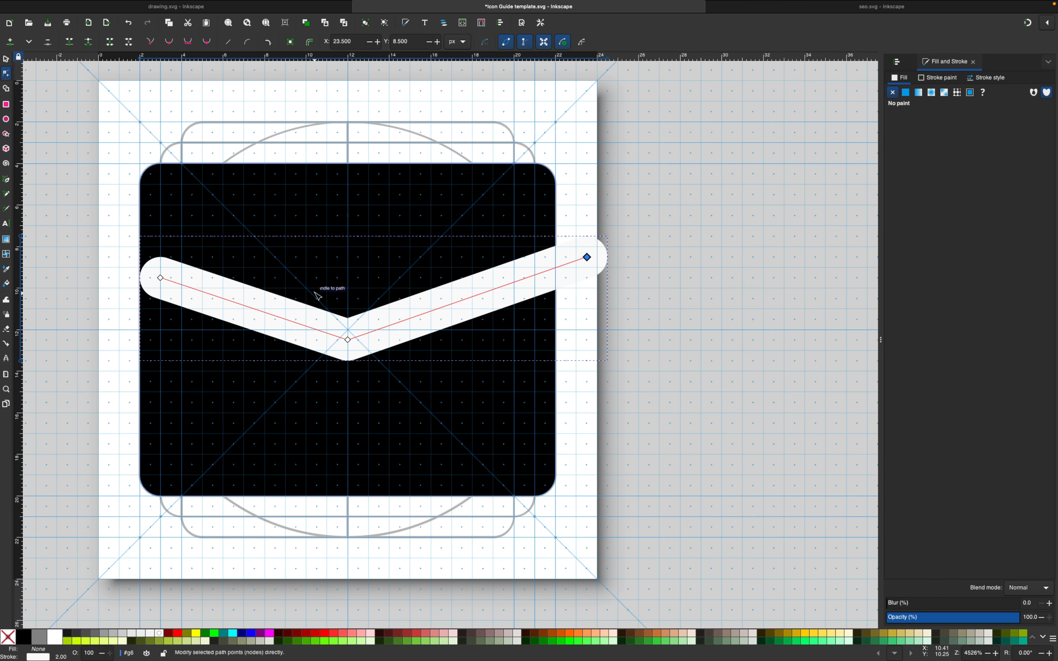
pyautogui.hscroll(-5, 319, 296)
pyautogui.moveTo(353, 261); pyautogui.dragTo(303, 250)
pyautogui.hscroll(2, 350, 236)
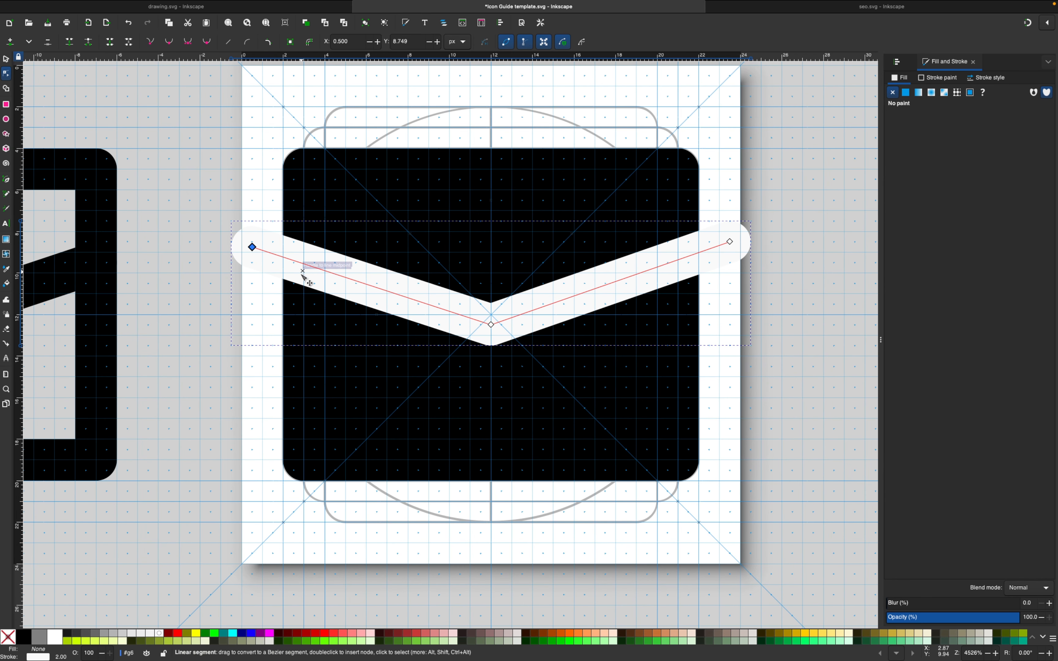
# Convert the flap's stroke to a path and subtract it from the black envelope shape with Difference.
pyautogui.click(183, 6)
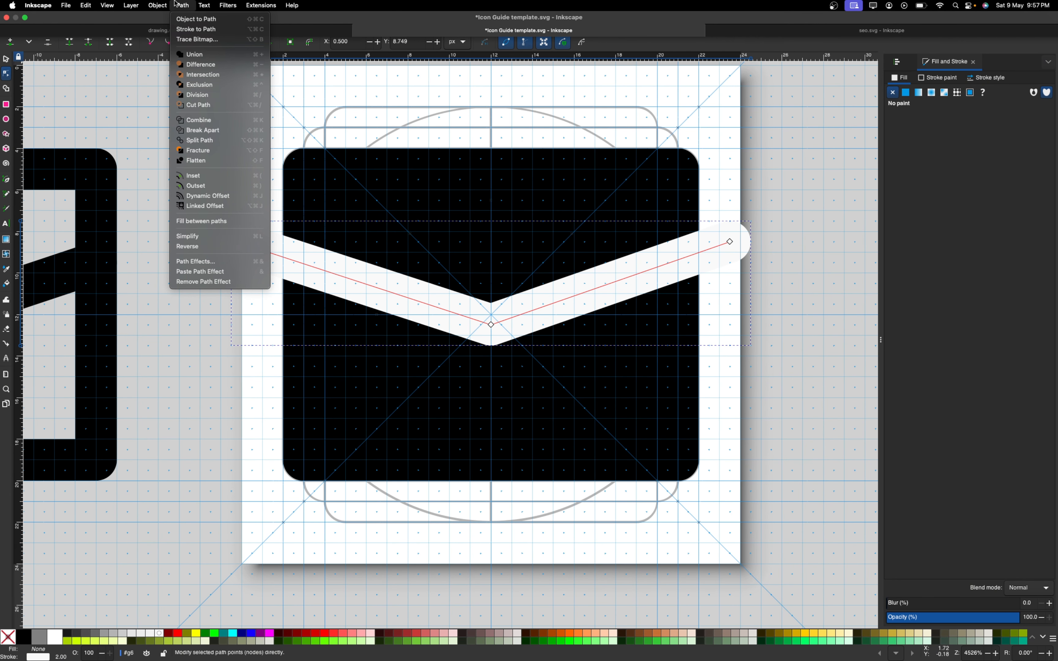
pyautogui.click(209, 30)
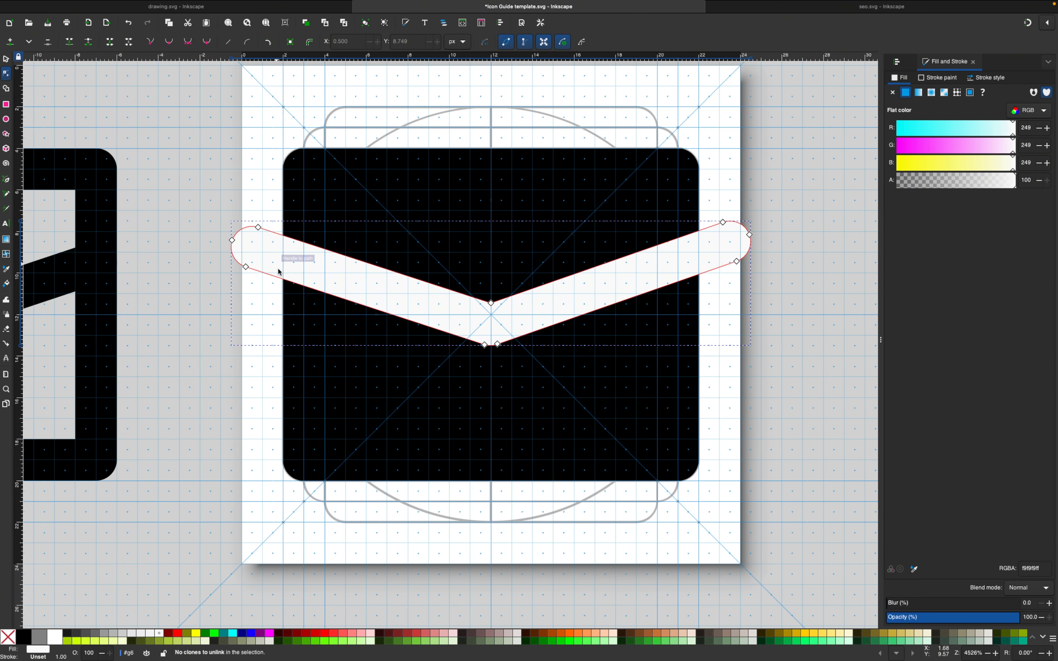
pyautogui.keyDown('shift'); pyautogui.click(347, 210); pyautogui.keyUp('shift')
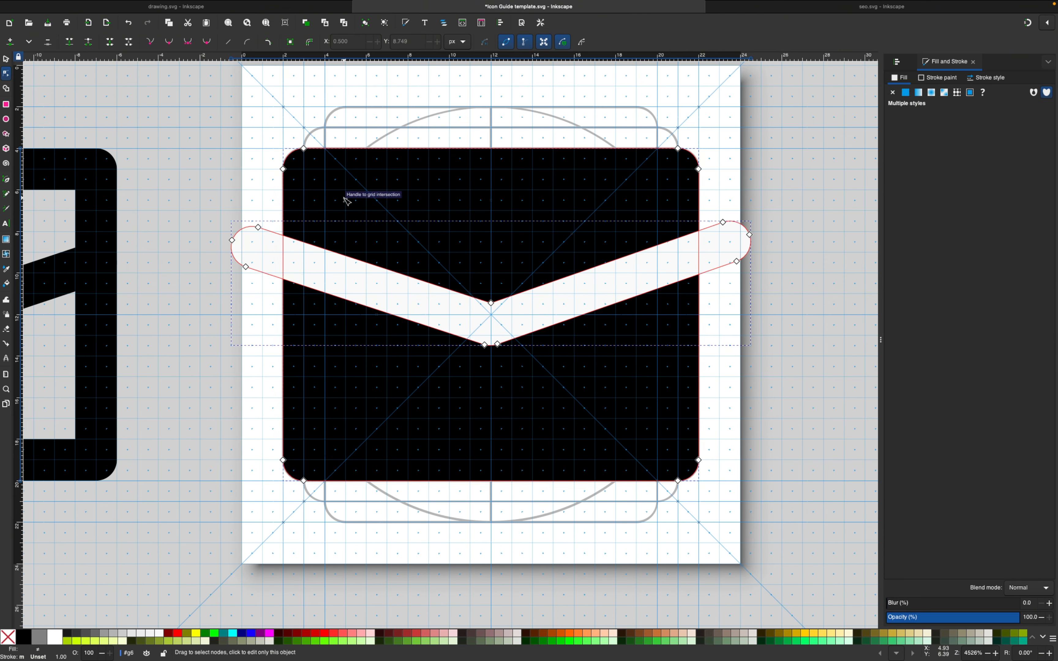
pyautogui.click(182, 5)
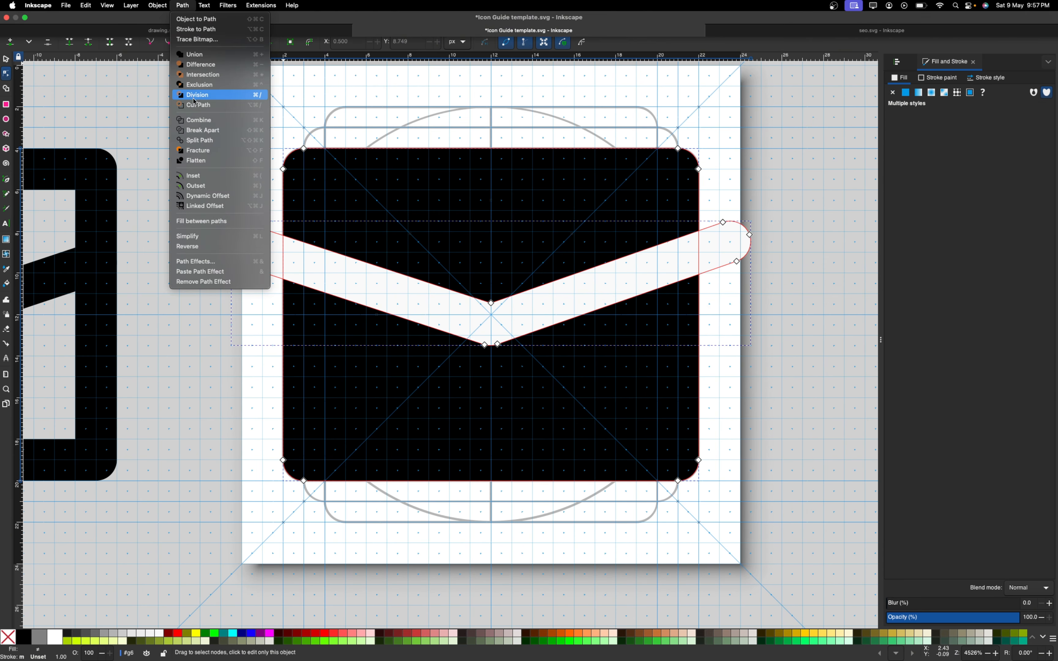
pyautogui.click(195, 66)
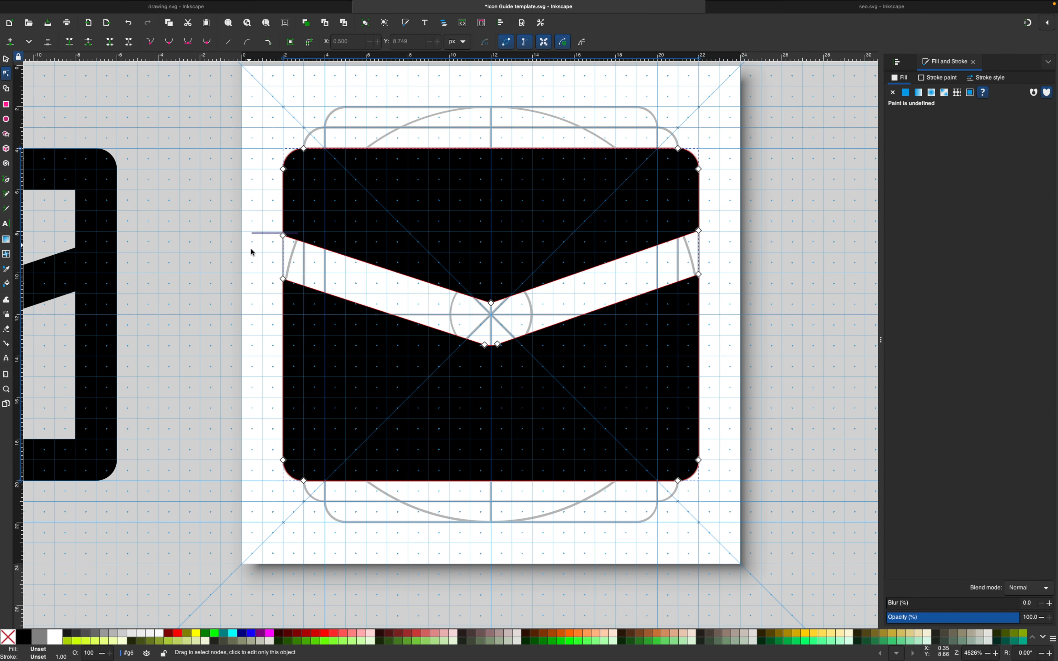
pyautogui.click(773, 243)
# Move the solid envelope off the page to the far side of the outline version, at about X -49.5, Y 4 px.
pyautogui.press('z')
pyautogui.keyDown('shift'); pyautogui.click(755, 243); pyautogui.keyUp('shift')
pyautogui.scroll(-2, 731, 219)
pyautogui.hscroll(-4, 732, 189)
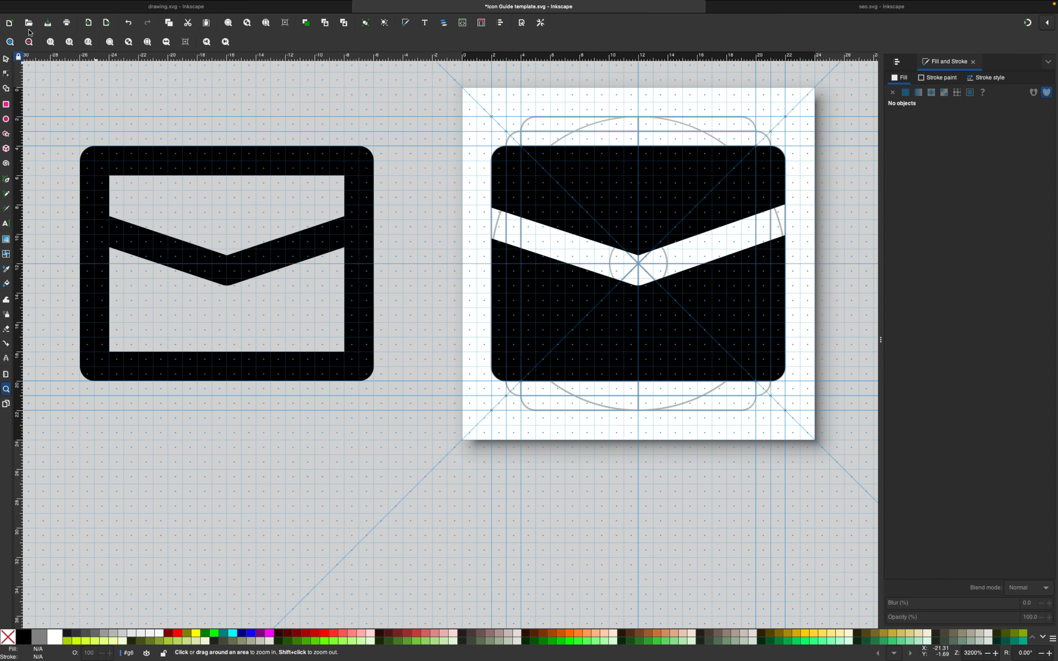
pyautogui.keyDown('shift'); pyautogui.click(601, 196); pyautogui.keyUp('shift')
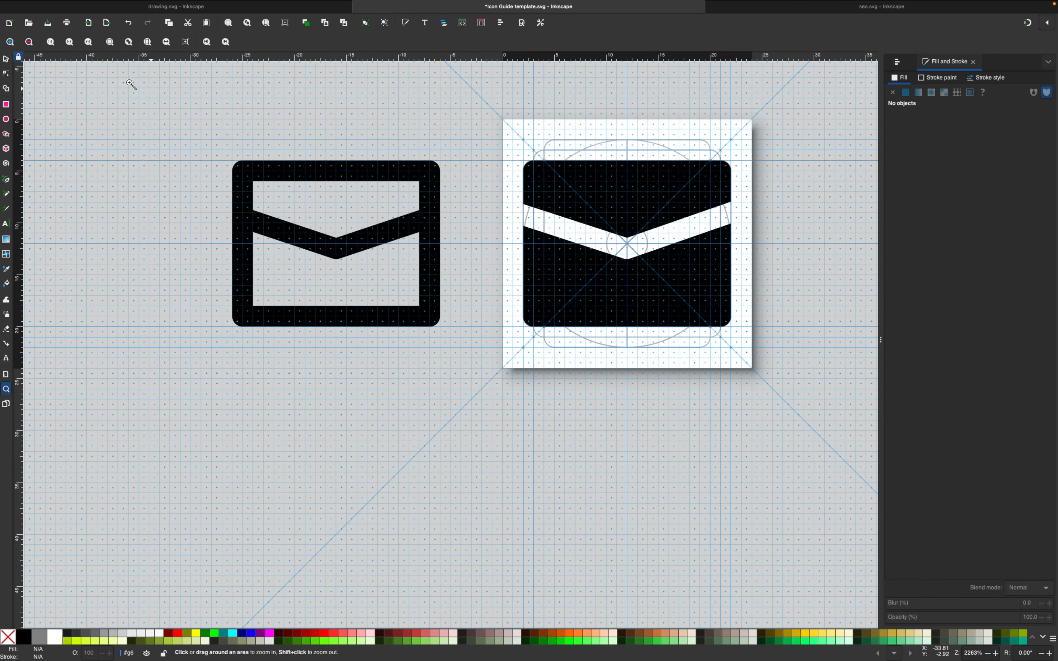
pyautogui.click(6, 58)
pyautogui.hscroll(-4, 515, 130)
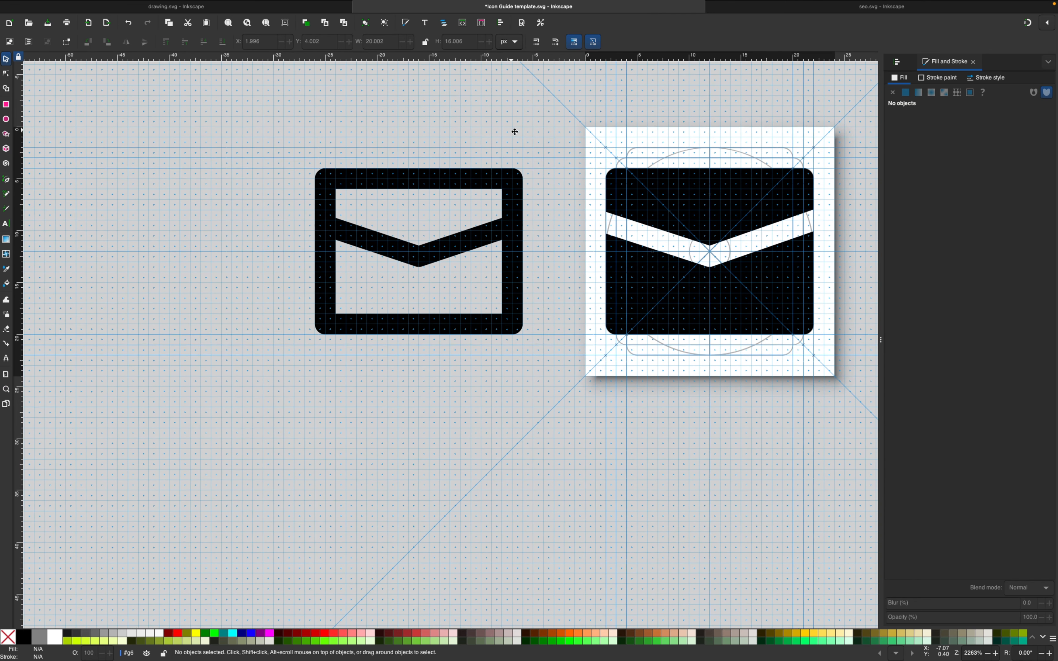
pyautogui.click(791, 212)
pyautogui.moveTo(792, 212); pyautogui.dragTo(256, 210)
pyautogui.click(317, 376)
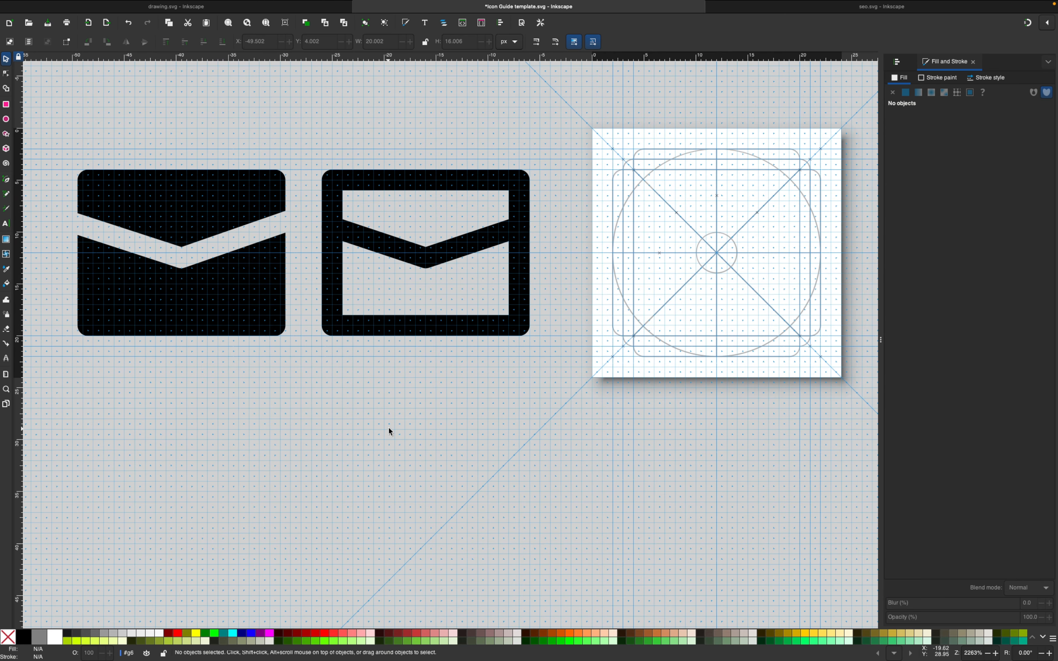
pyautogui.scroll(1, 390, 432)
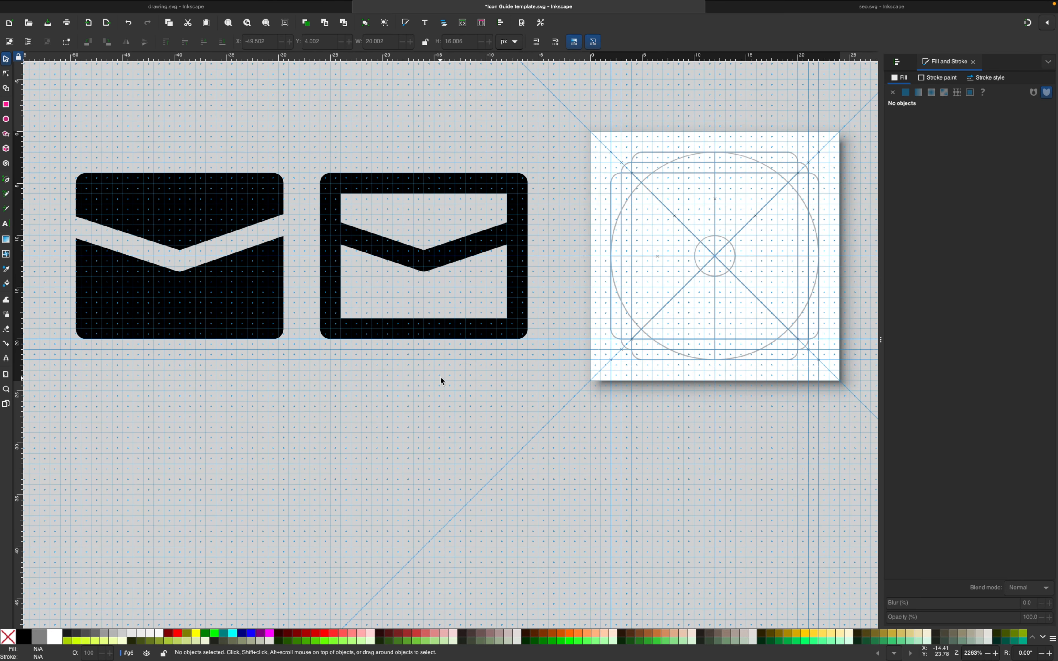